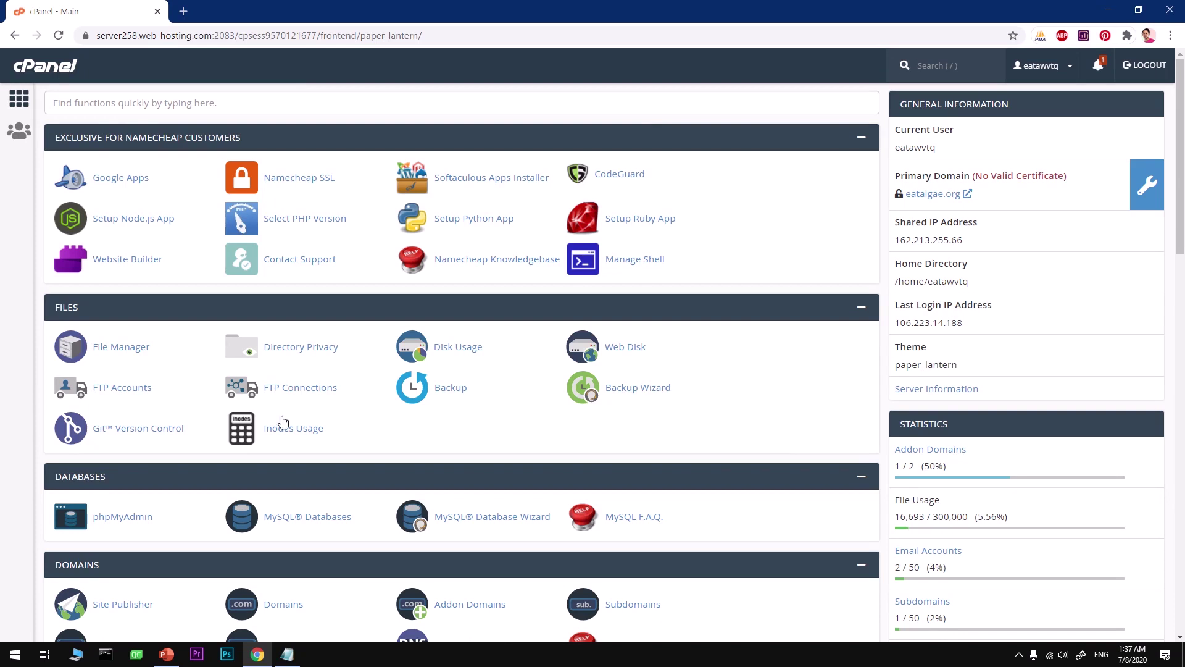
# Scroll the cPanel dashboard and put focus in the quick function search.
pyautogui.press('/')
pyautogui.scroll(-15, 381, 415)
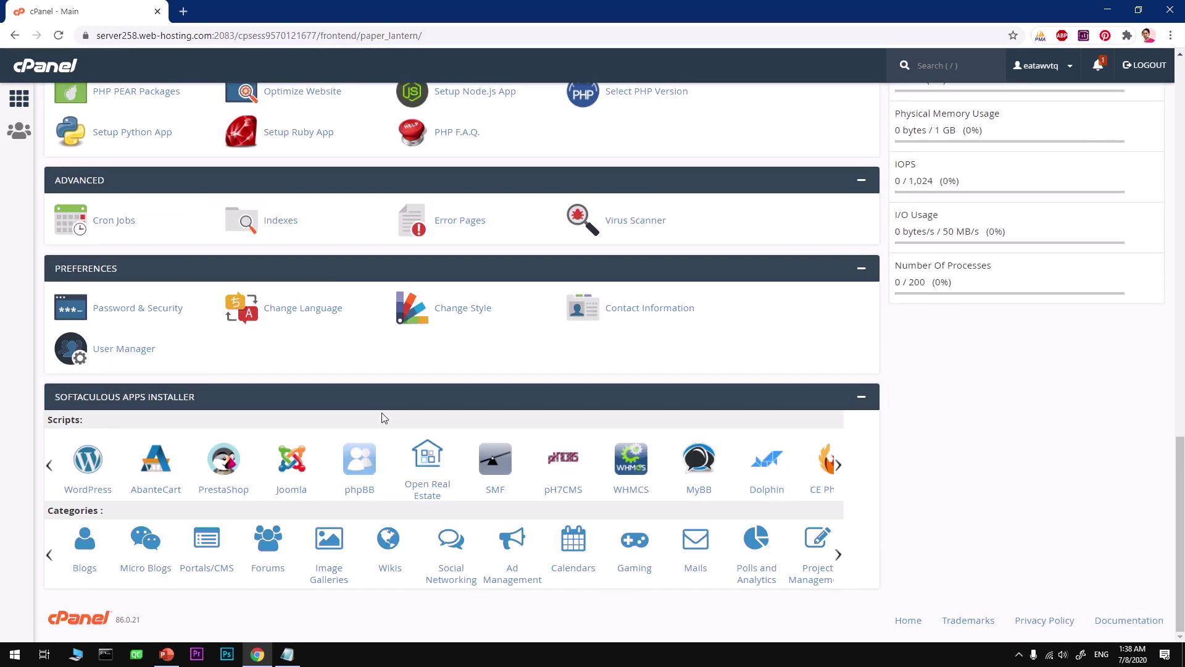
pyautogui.scroll(15, 382, 412)
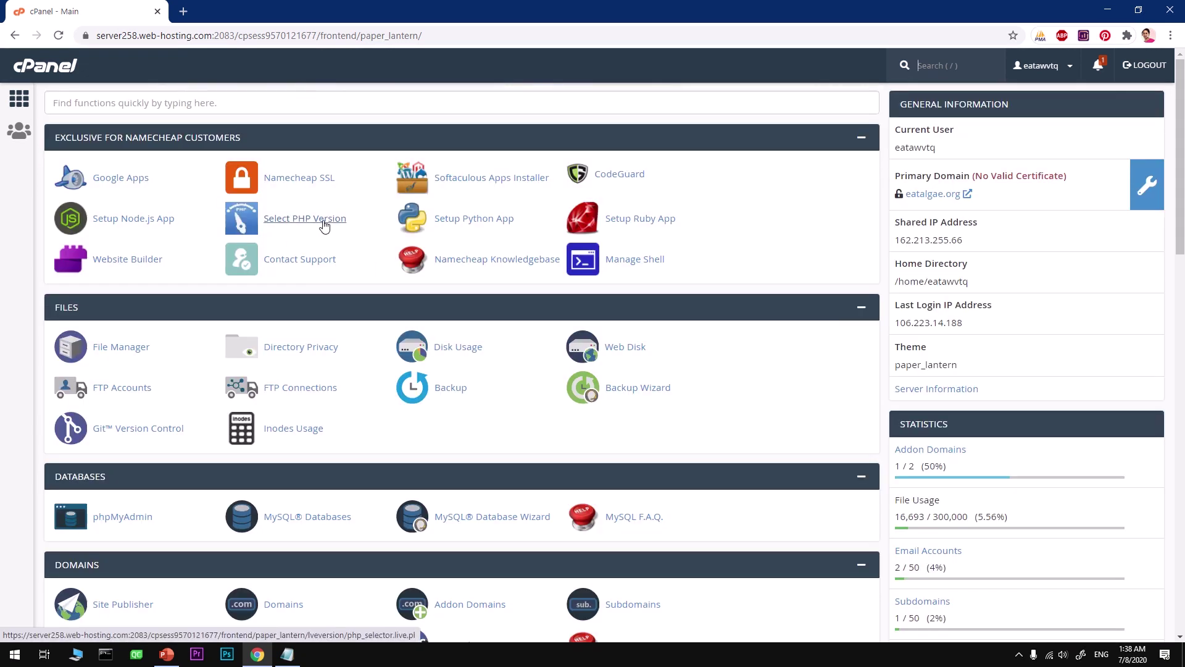
pyautogui.click(96, 102)
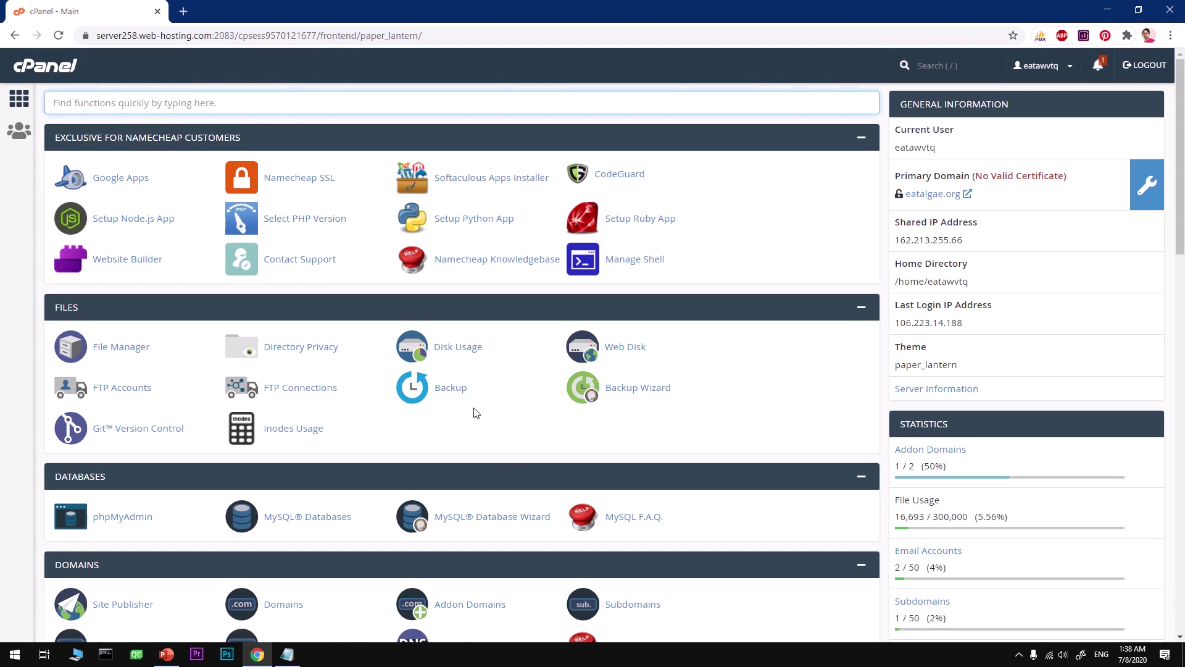
# Open the PHP version selector and leave the current version at 7.3.
pyautogui.click(304, 219)
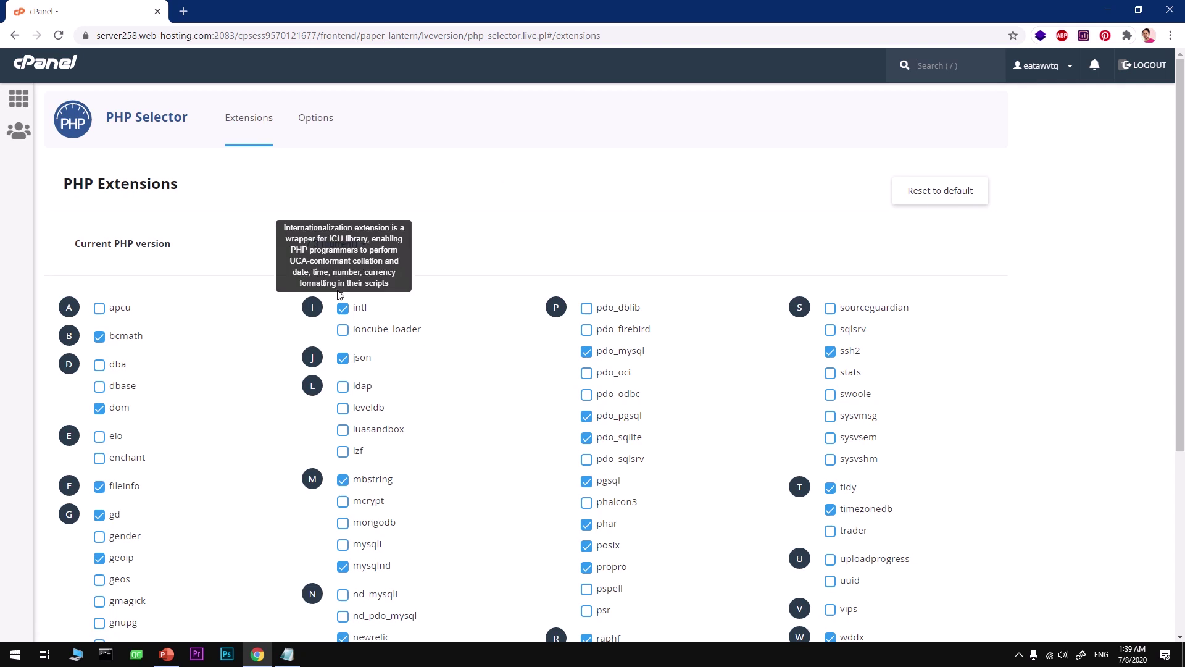
pyautogui.click(343, 245)
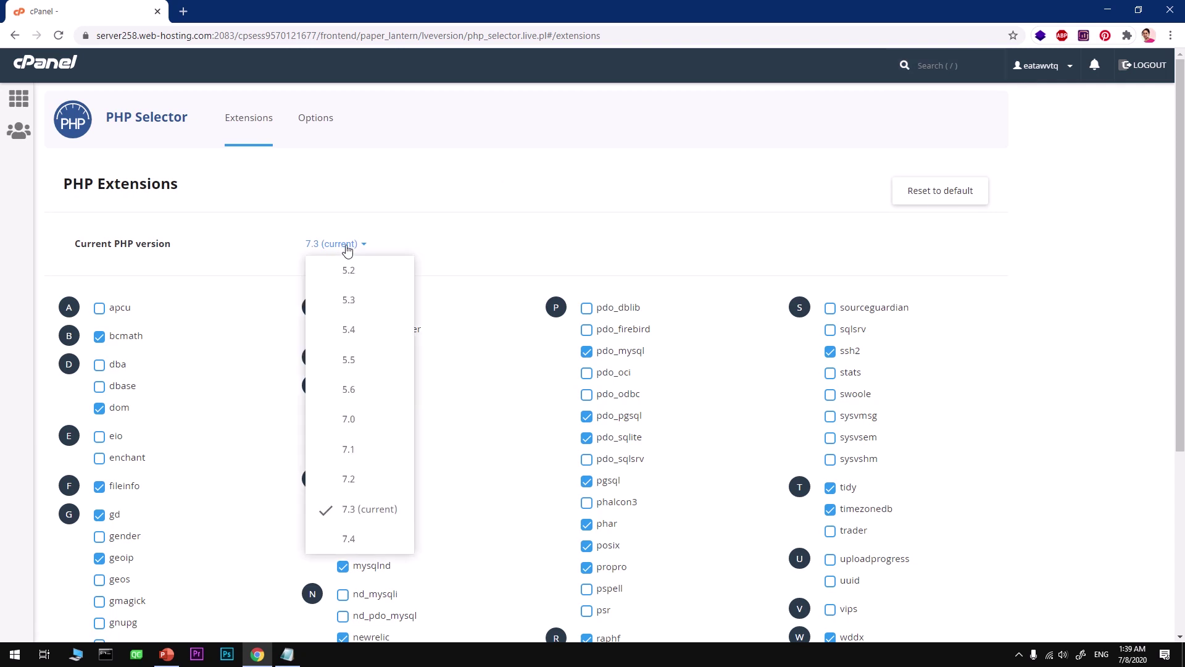
pyautogui.click(511, 248)
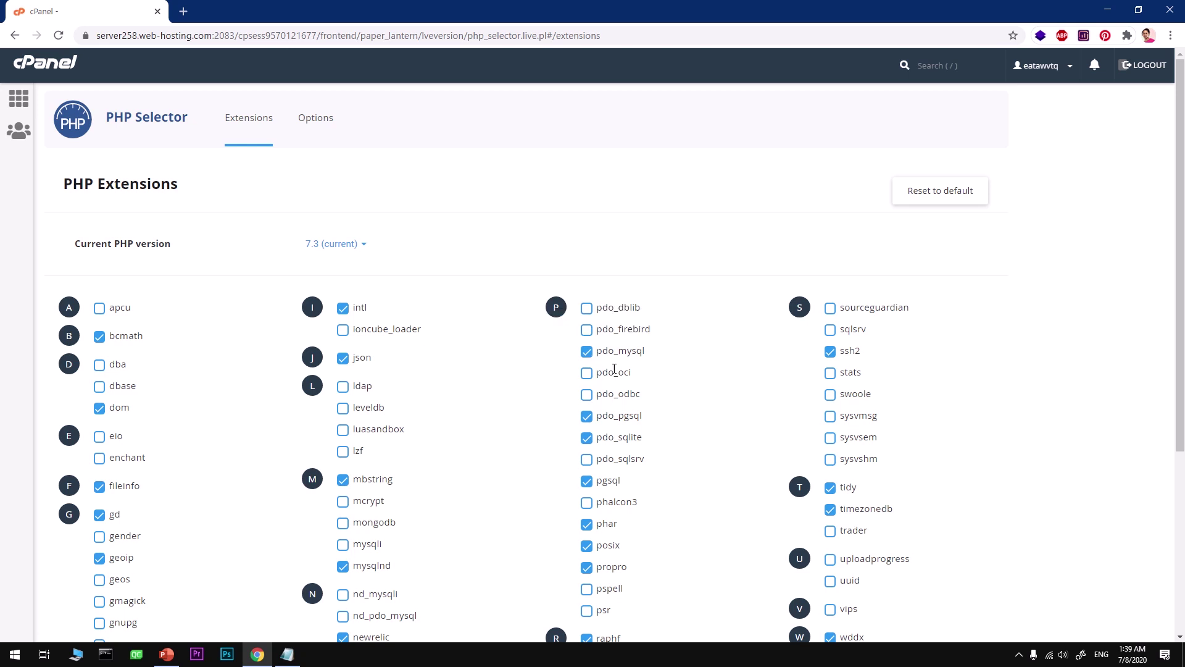
# Tick the mysqli extension in the PHP 7.3 extensions list.
pyautogui.scroll(-3, 650, 500)
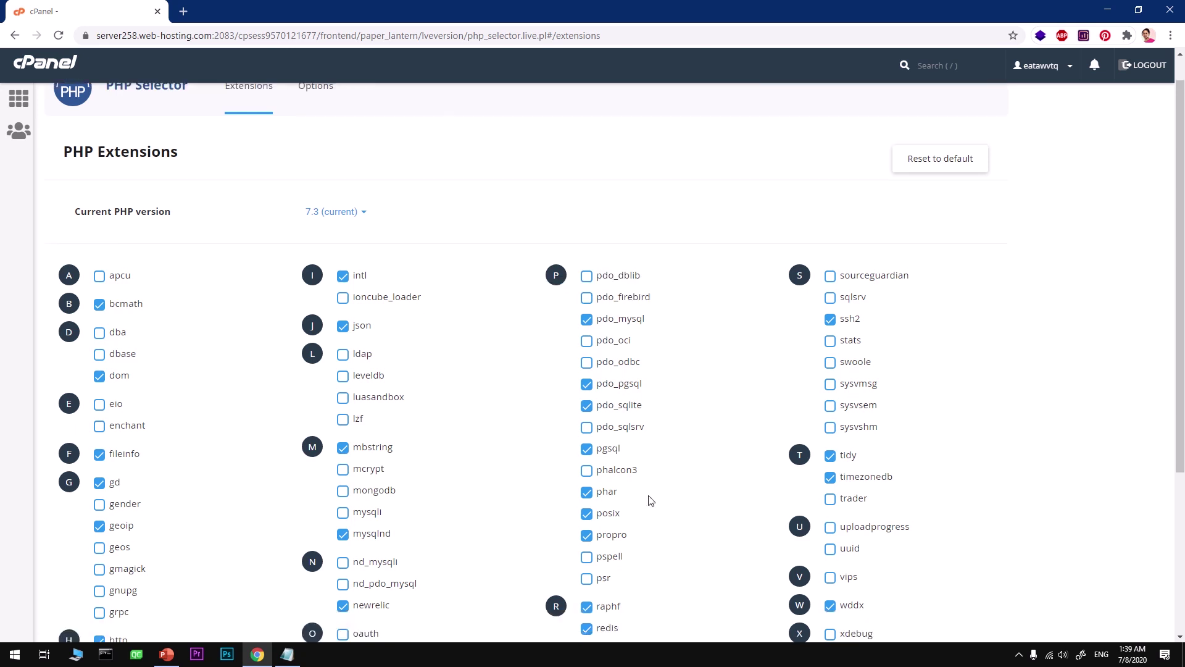
pyautogui.scroll(-2, 650, 500)
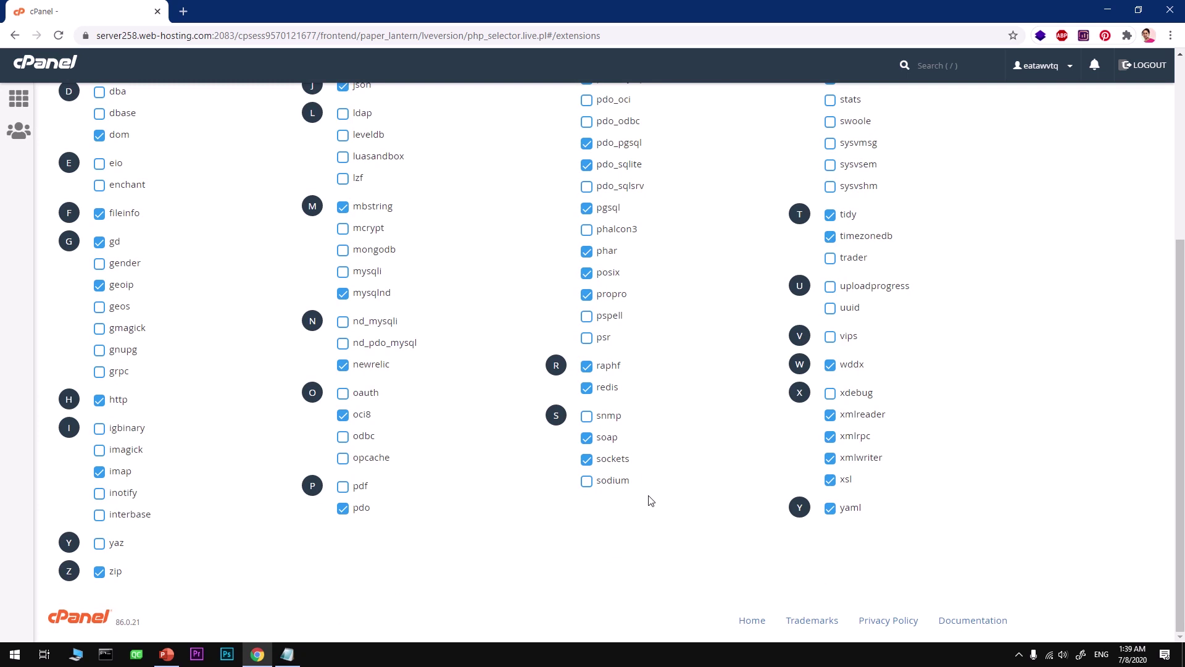
pyautogui.click(343, 271)
pyautogui.scroll(2, 666, 319)
pyautogui.scroll(1, 665, 319)
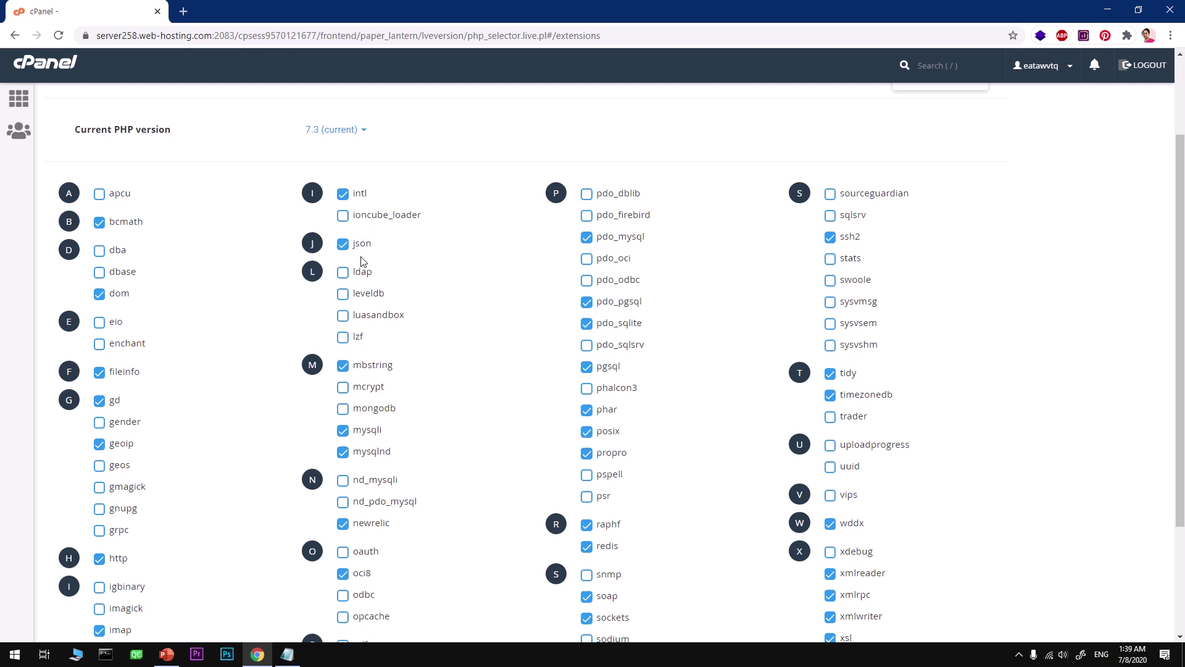
# Go back to the cPanel home and open Softaculous's Portals/CMS category listing Joomla.
pyautogui.click(17, 101)
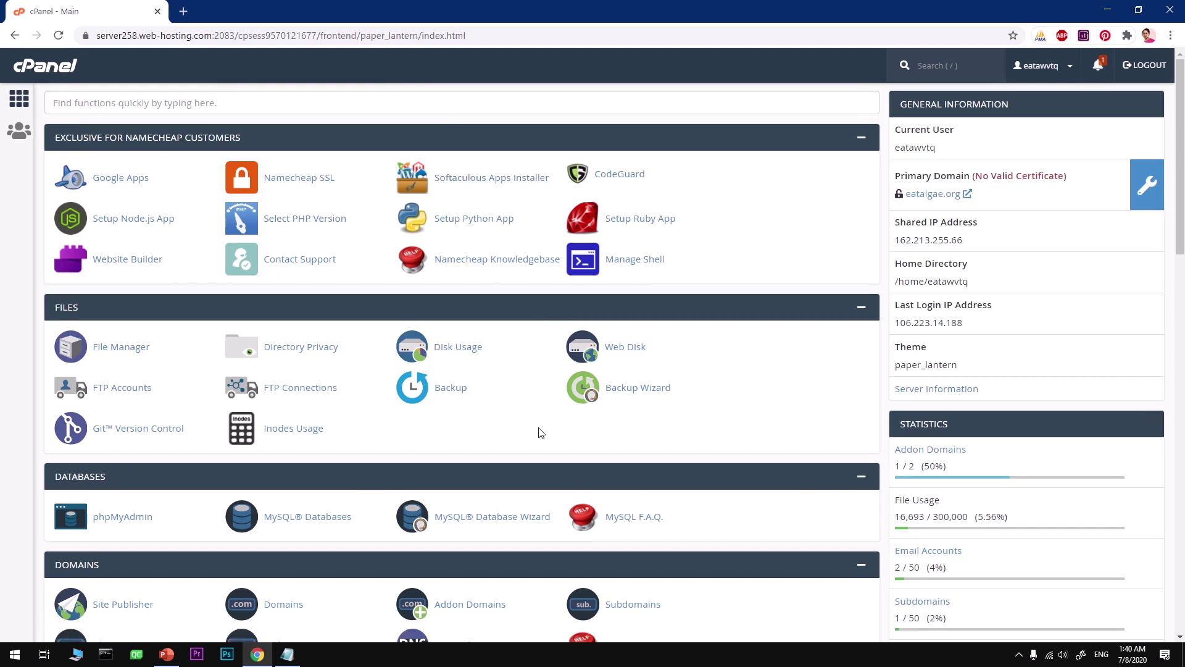
pyautogui.scroll(-1, 472, 397)
pyautogui.scroll(-15, 472, 397)
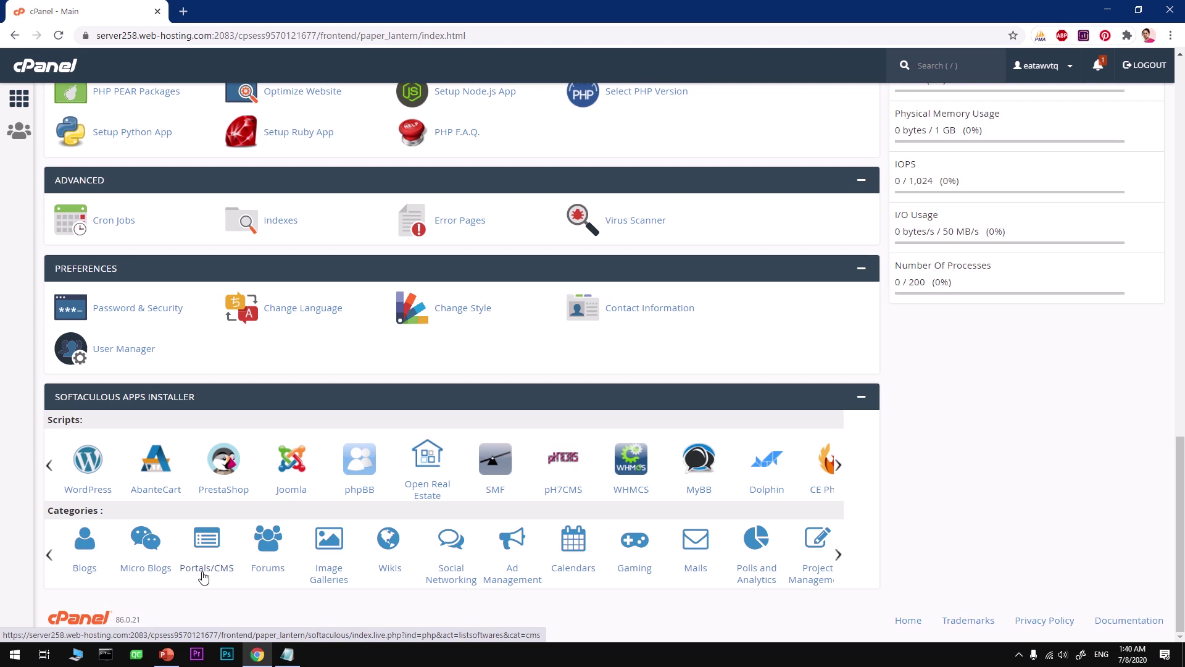
pyautogui.click(203, 578)
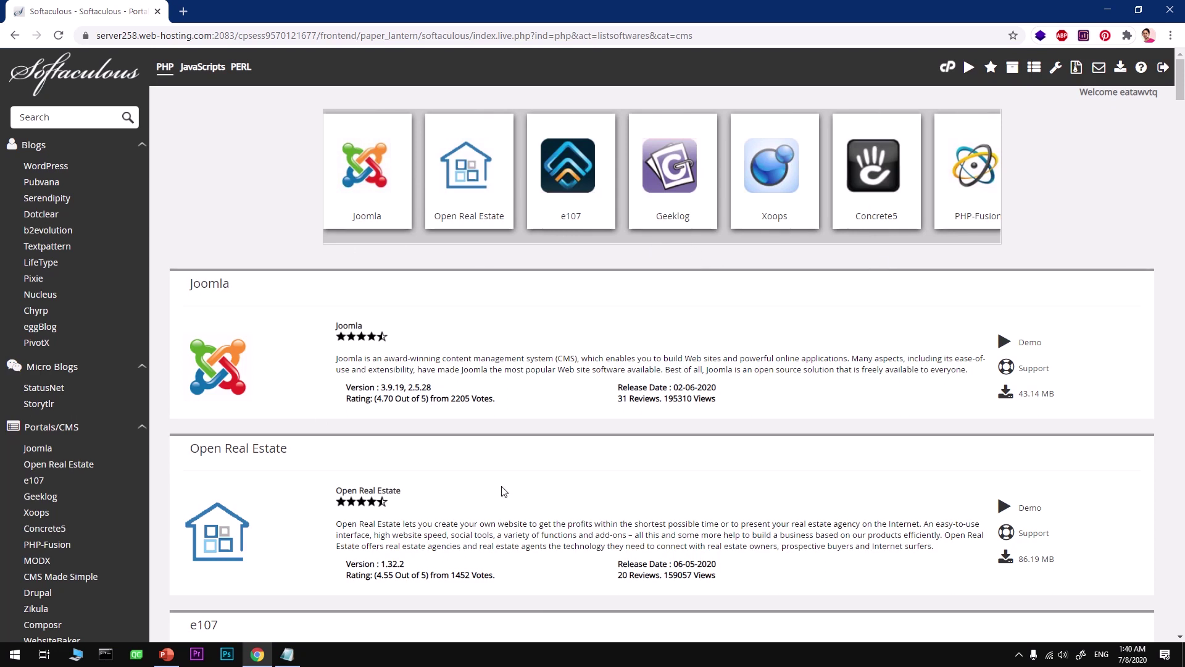
pyautogui.scroll(-10, 503, 490)
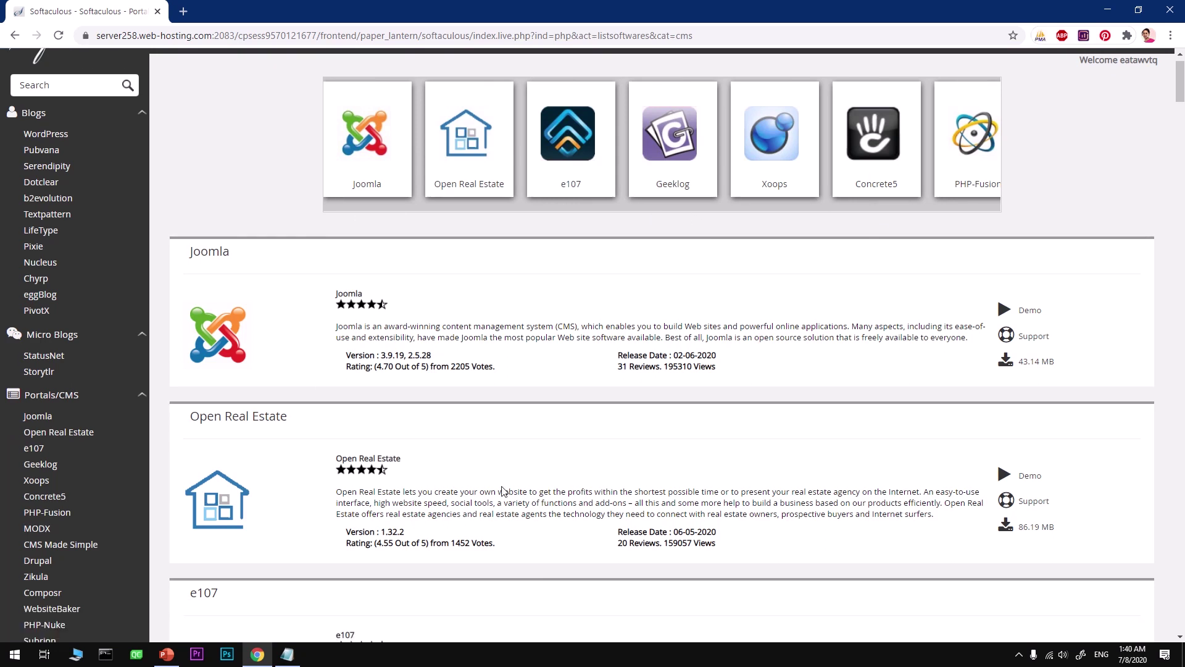
pyautogui.scroll(-2, 504, 491)
pyautogui.scroll(15, 426, 562)
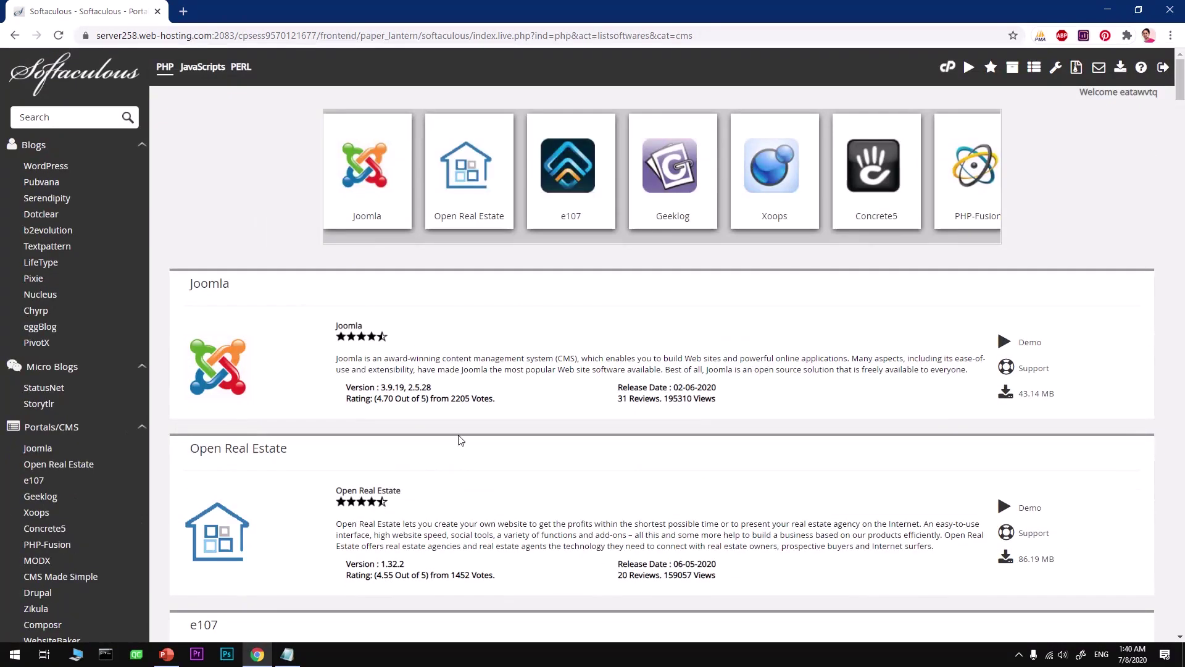
# Open the Joomla install form and keep version 3.9.19.
pyautogui.click(371, 208)
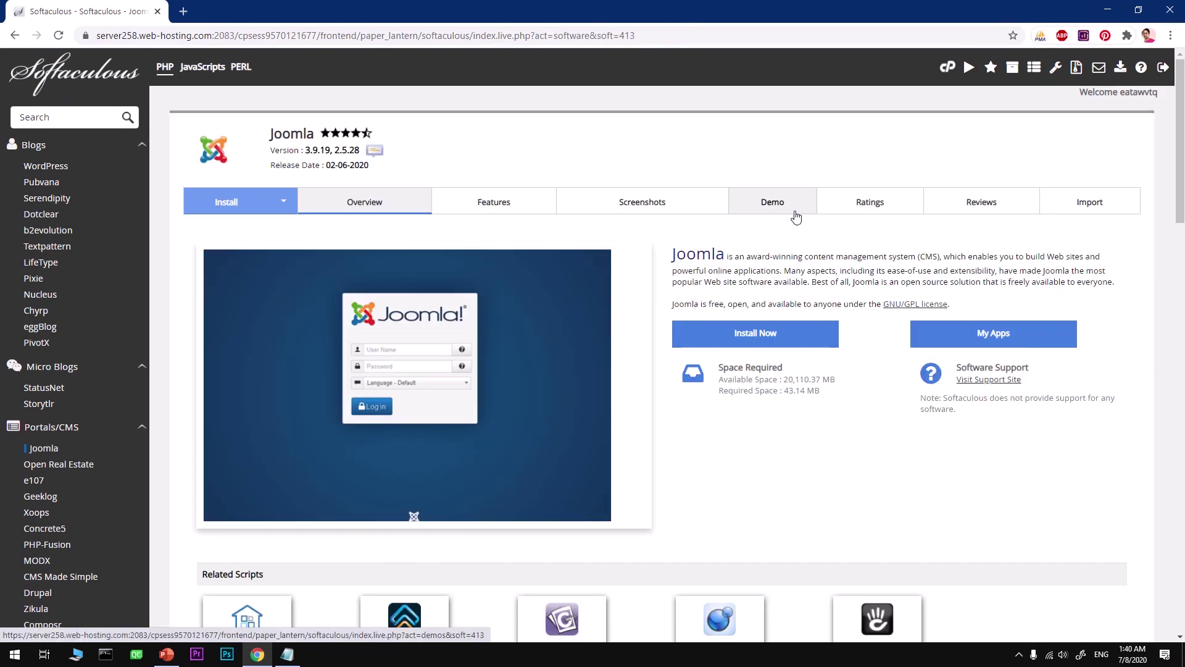
pyautogui.click(741, 342)
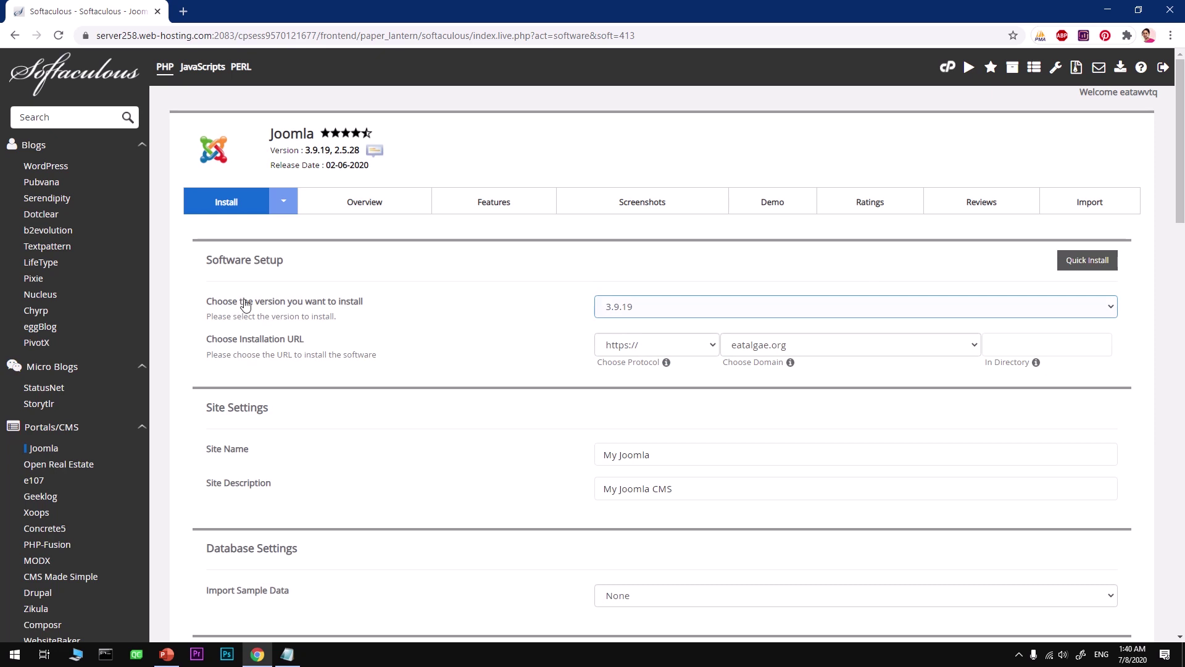
pyautogui.click(630, 313)
pyautogui.click(631, 324)
pyautogui.click(629, 311)
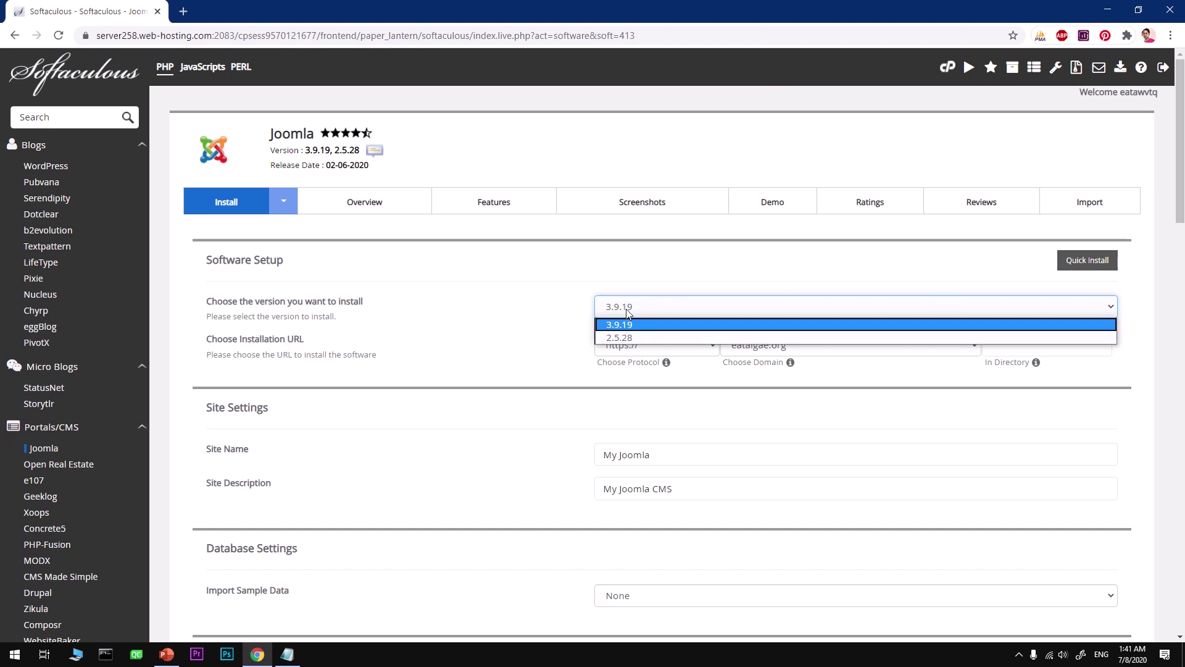
pyautogui.click(579, 281)
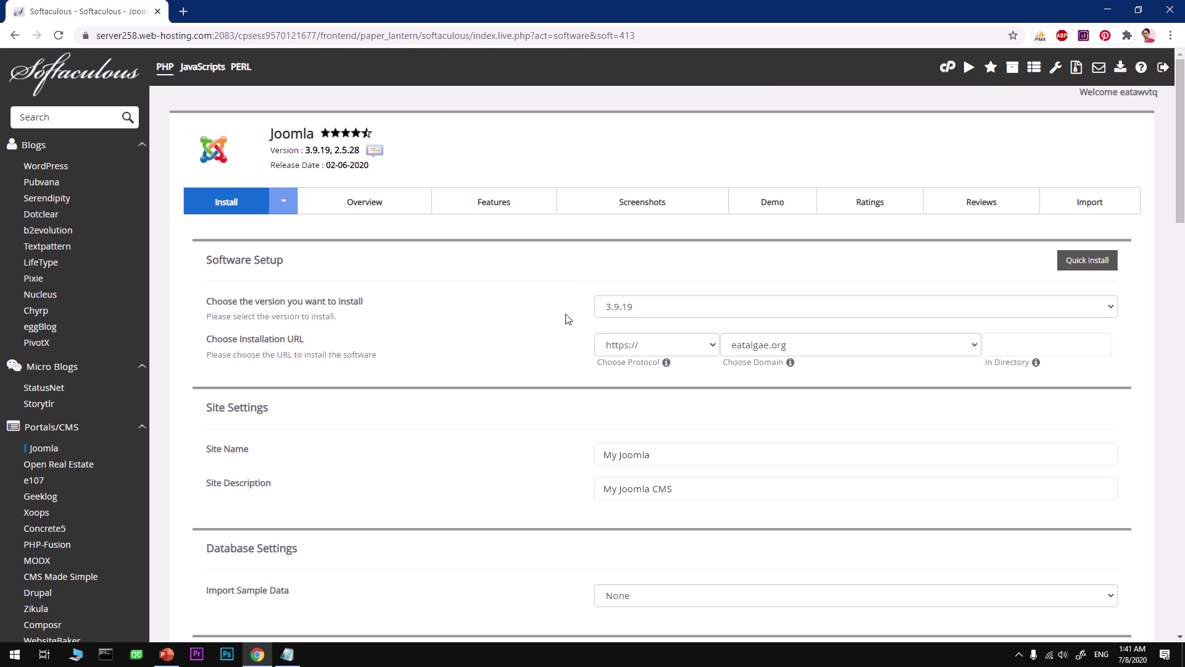
pyautogui.click(626, 345)
pyautogui.click(646, 351)
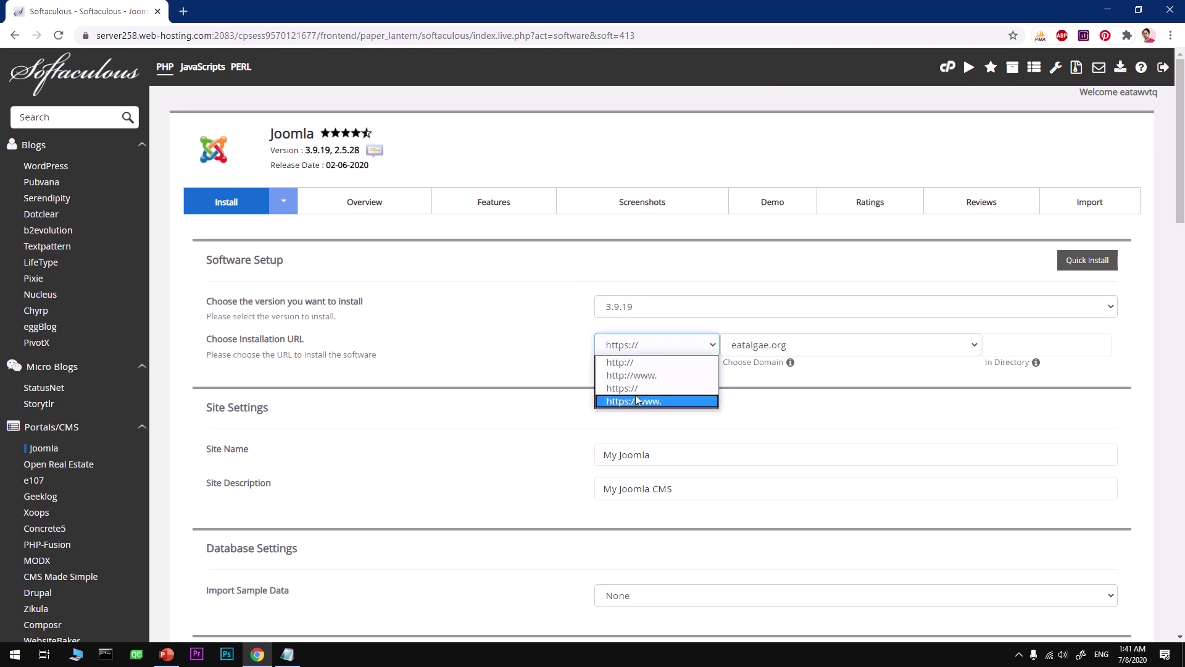
pyautogui.click(637, 401)
pyautogui.click(639, 343)
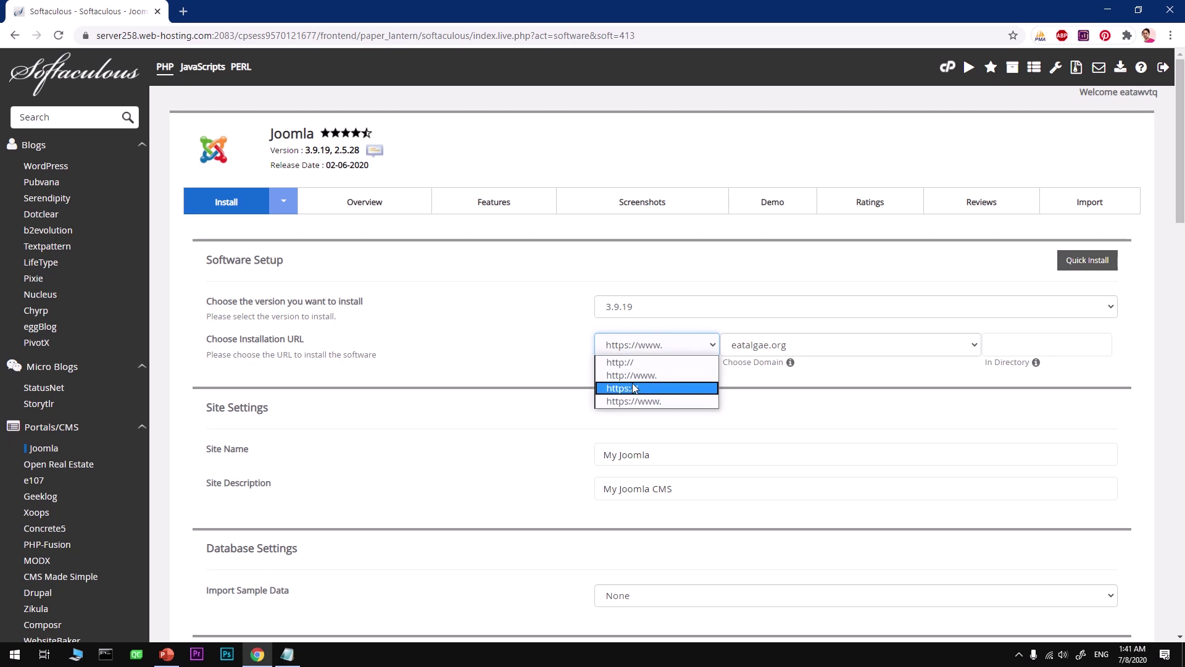
pyautogui.click(634, 387)
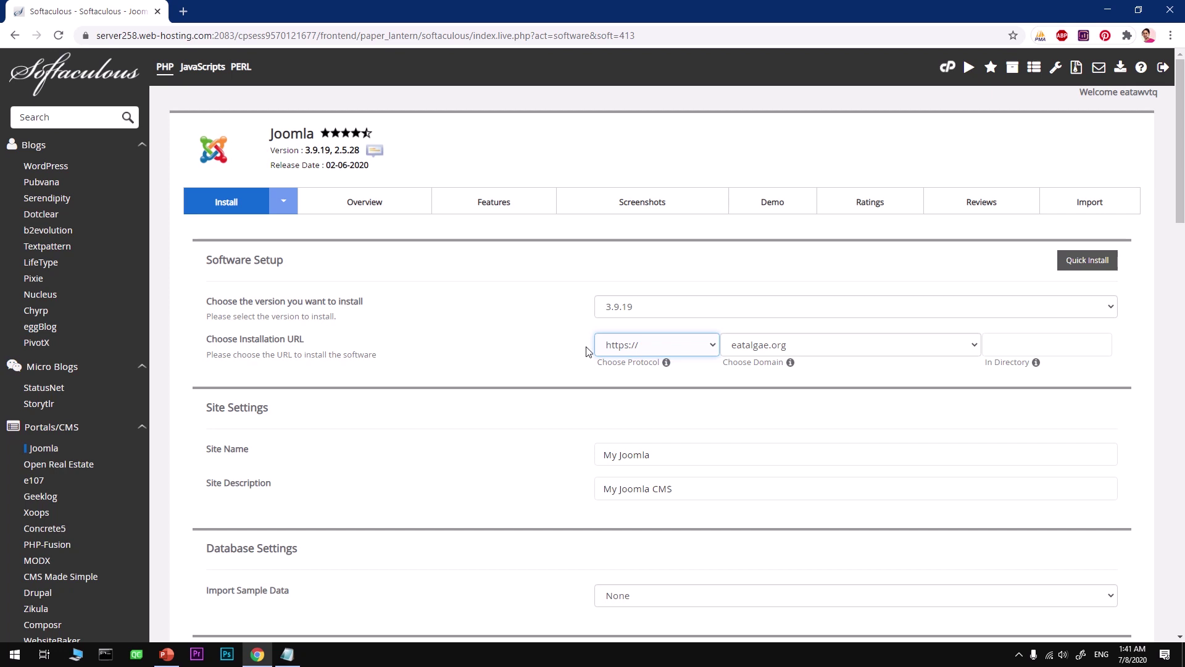
pyautogui.click(749, 356)
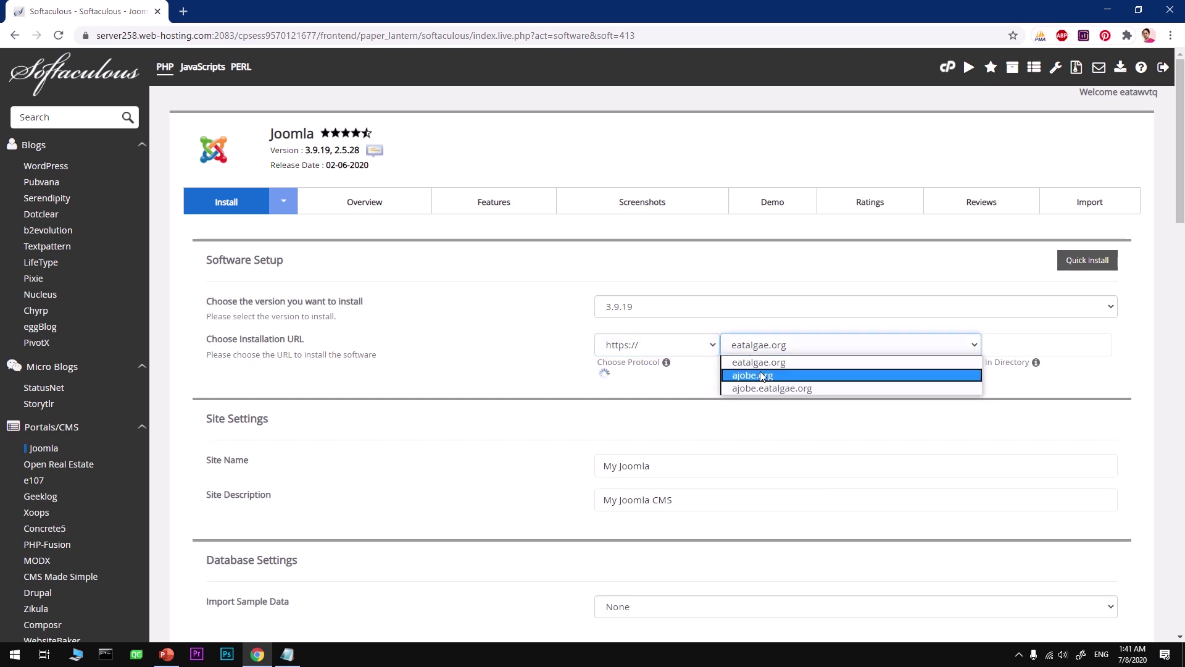
pyautogui.click(763, 377)
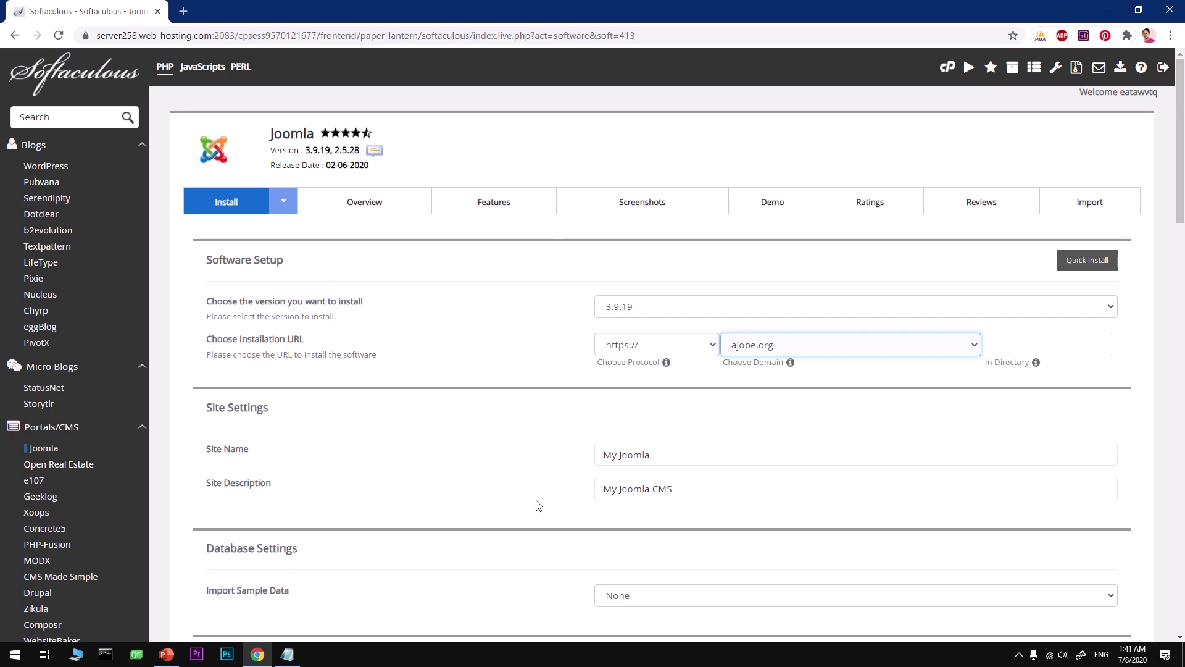
# Replace the default site name My Joomla with ajobe.org.
pyautogui.moveTo(682, 455); pyautogui.dragTo(580, 458)
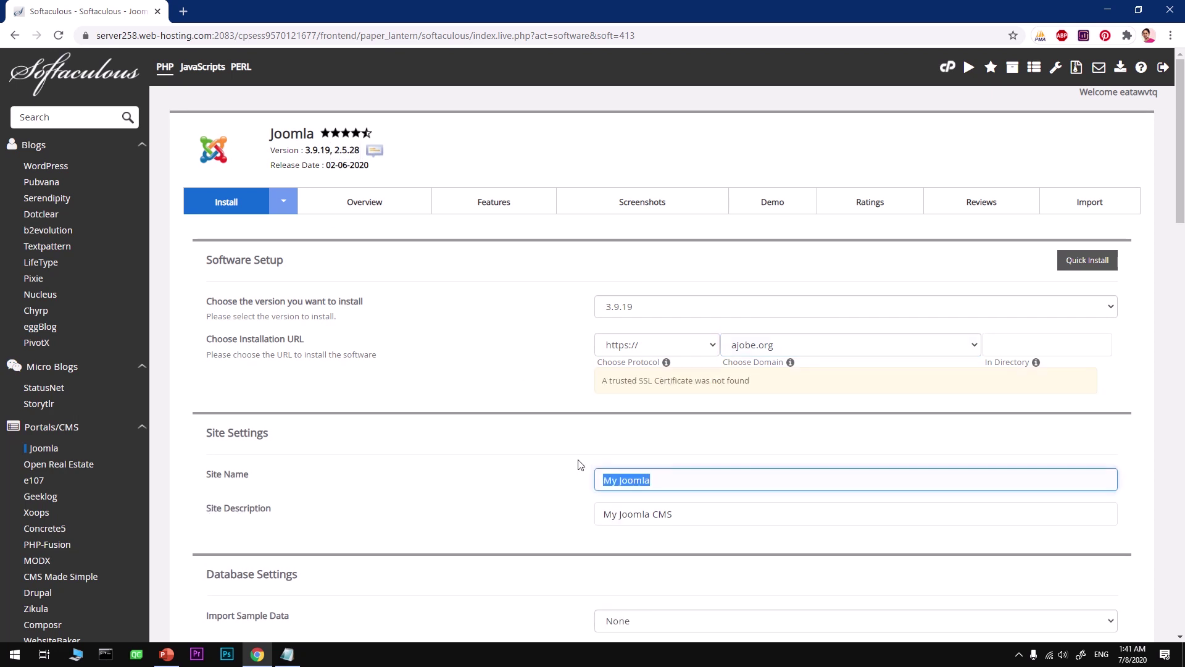
pyautogui.write('akad')
pyautogui.press('BackSpace')
pyautogui.press('BackSpace')
pyautogui.write('aka')
pyautogui.press('BackSpace')
pyautogui.press('BackSpace')
pyautogui.write('obe')
pyautogui.press('BackSpace')
pyautogui.press('BackSpace')
pyautogui.press('BackSpace')
pyautogui.write('e.org')
pyautogui.press('Tab')
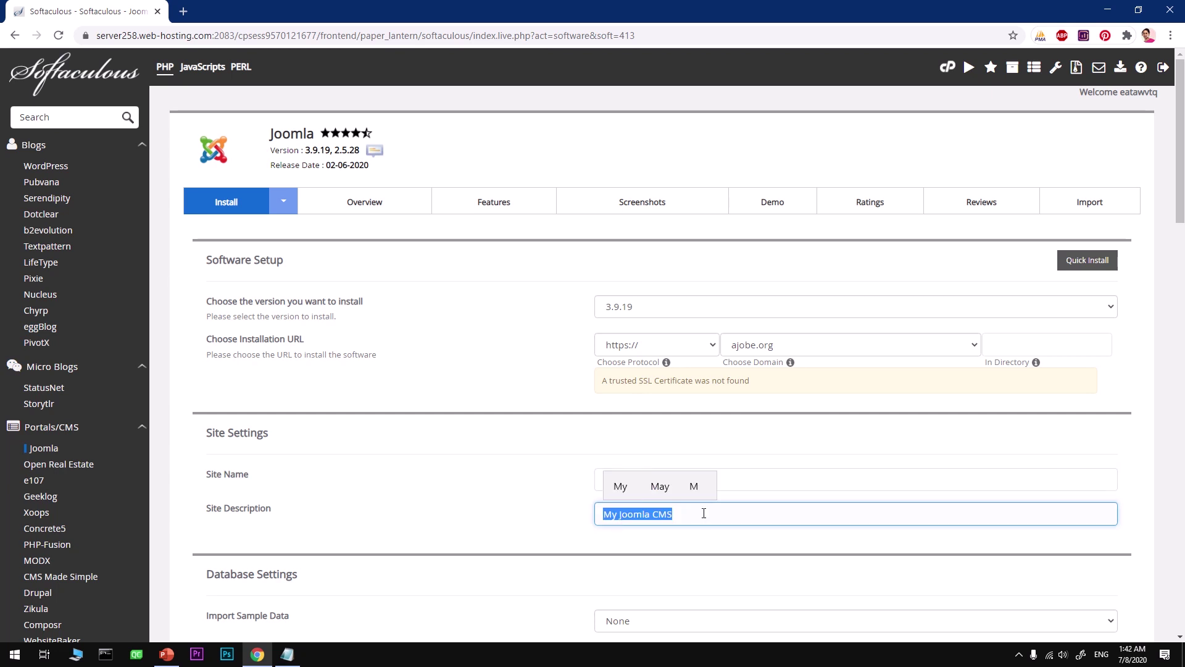
# Choose Blog English (GB) as the sample data to import.
pyautogui.scroll(-5, 704, 513)
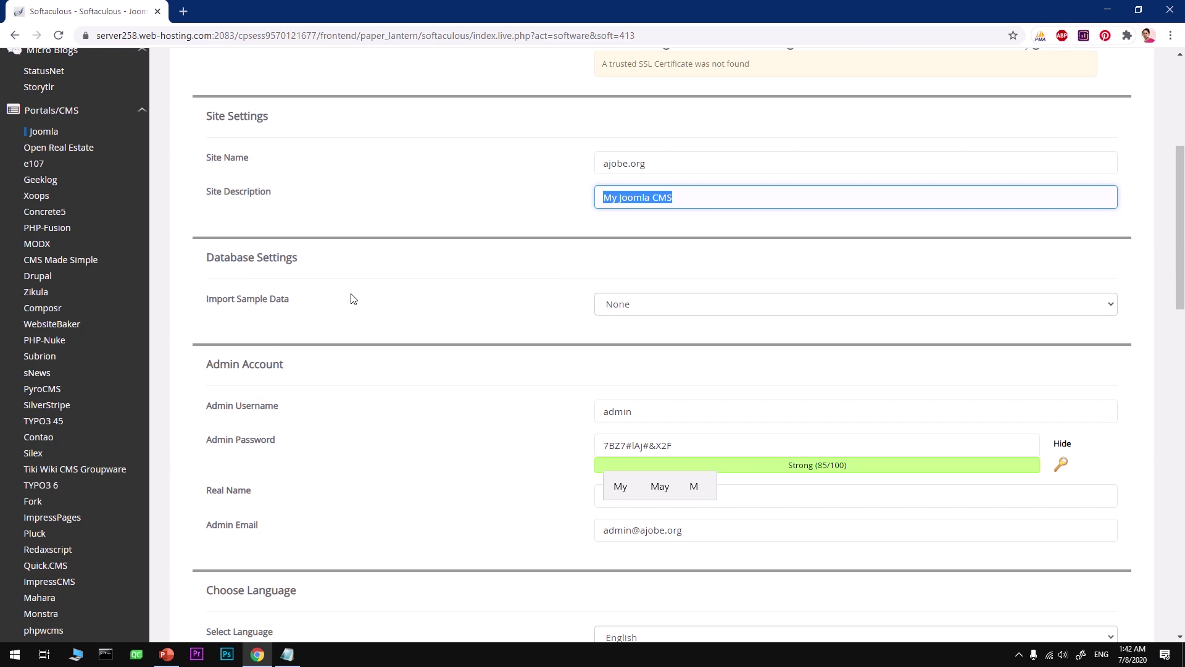
pyautogui.click(663, 305)
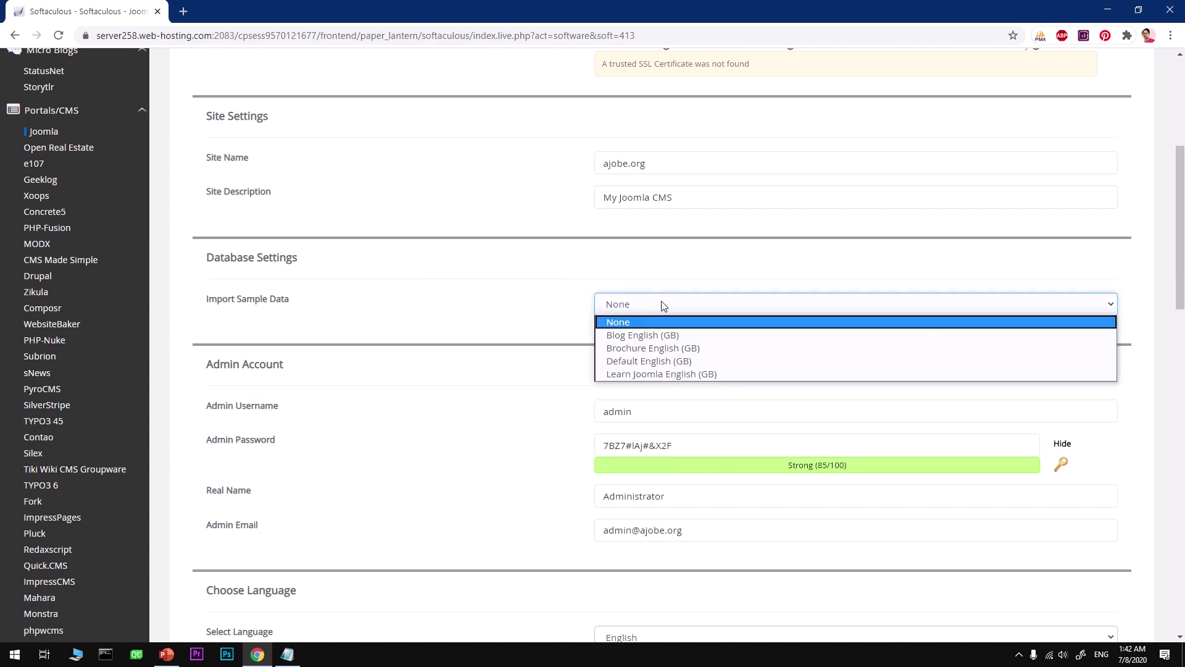
pyautogui.click(665, 336)
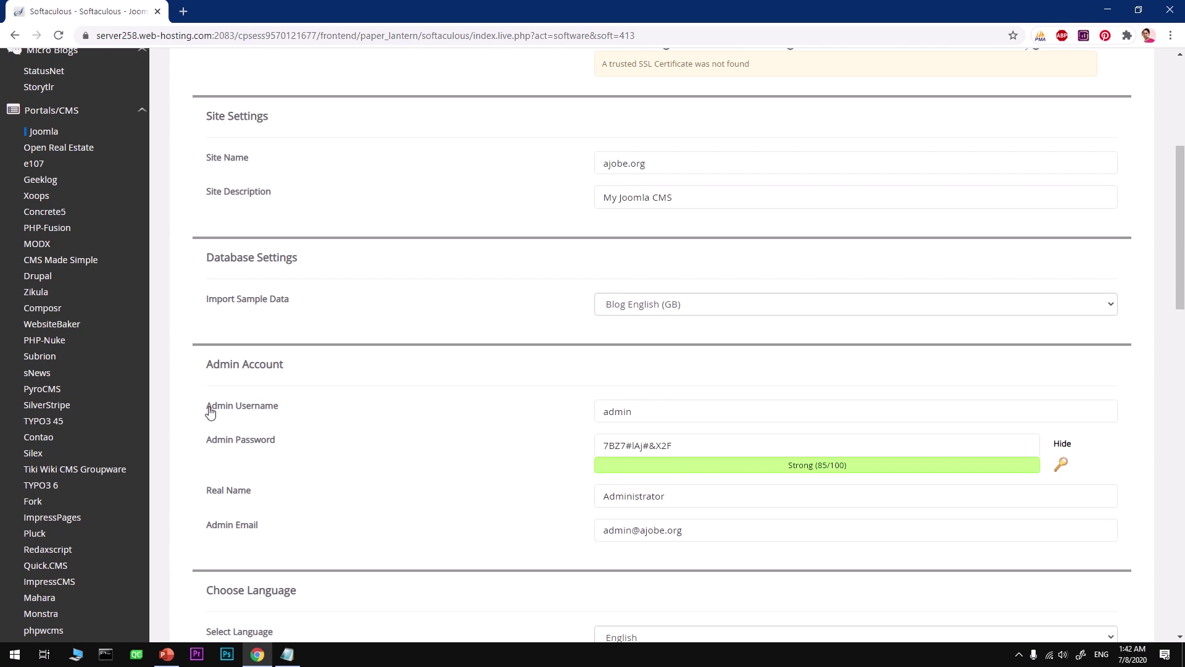
# Change the default admin username to a site-specific one.
pyautogui.click(618, 412)
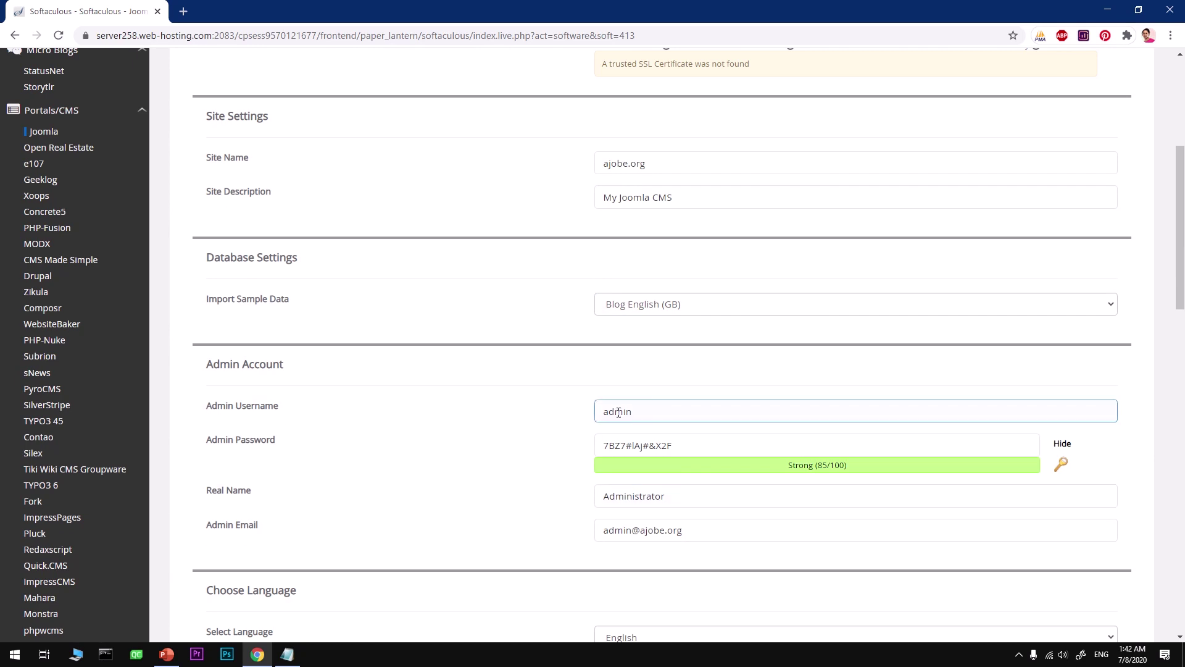
pyautogui.moveTo(635, 412); pyautogui.dragTo(586, 412)
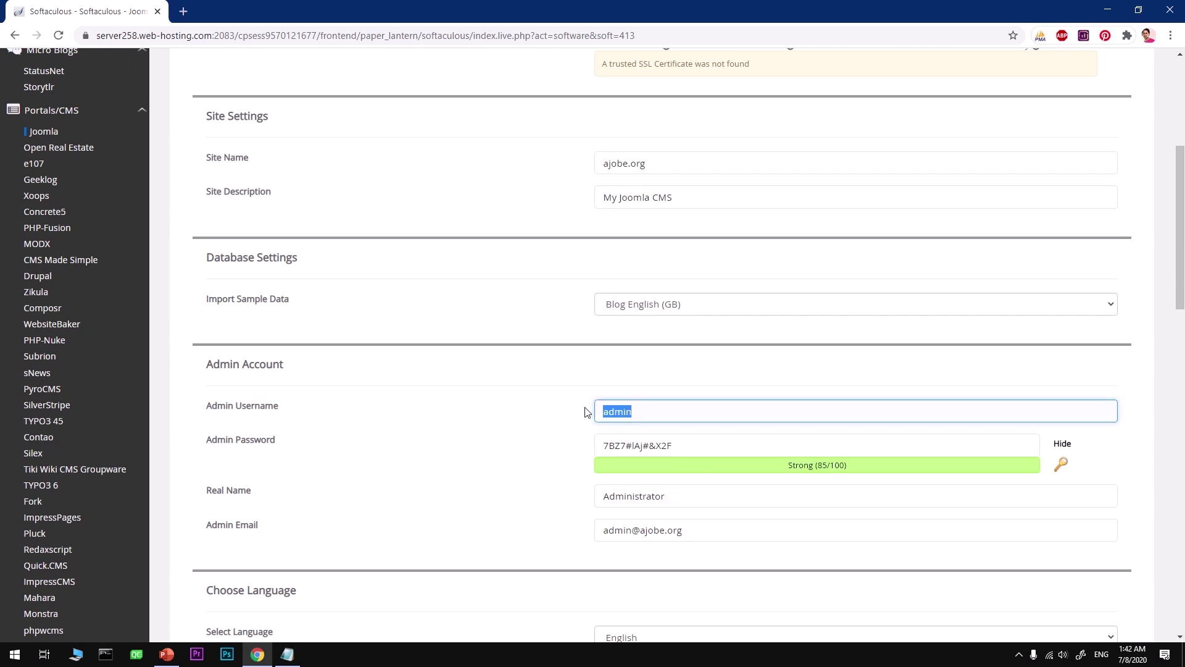
pyautogui.press('Left')
pyautogui.write('ak')
pyautogui.press('BackSpace')
pyautogui.write('jobe')
pyautogui.click(714, 448)
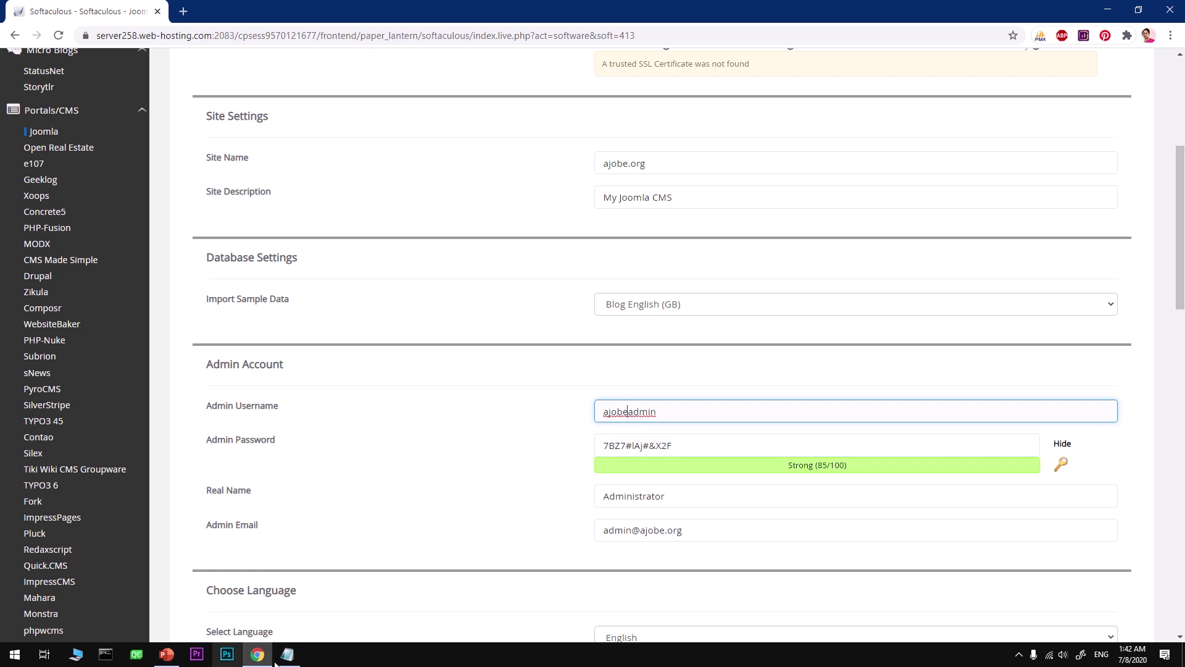
# Copy the generated admin password and new username into the Notepad credentials notes.
pyautogui.moveTo(686, 453); pyautogui.dragTo(569, 445)
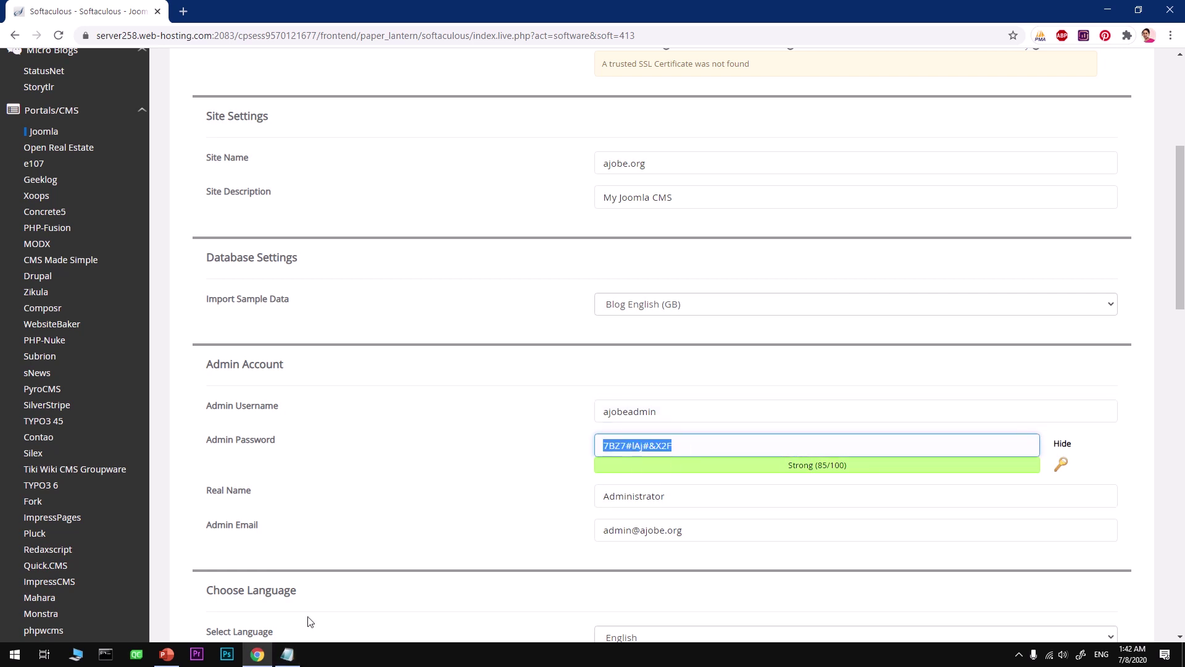
pyautogui.click(288, 655)
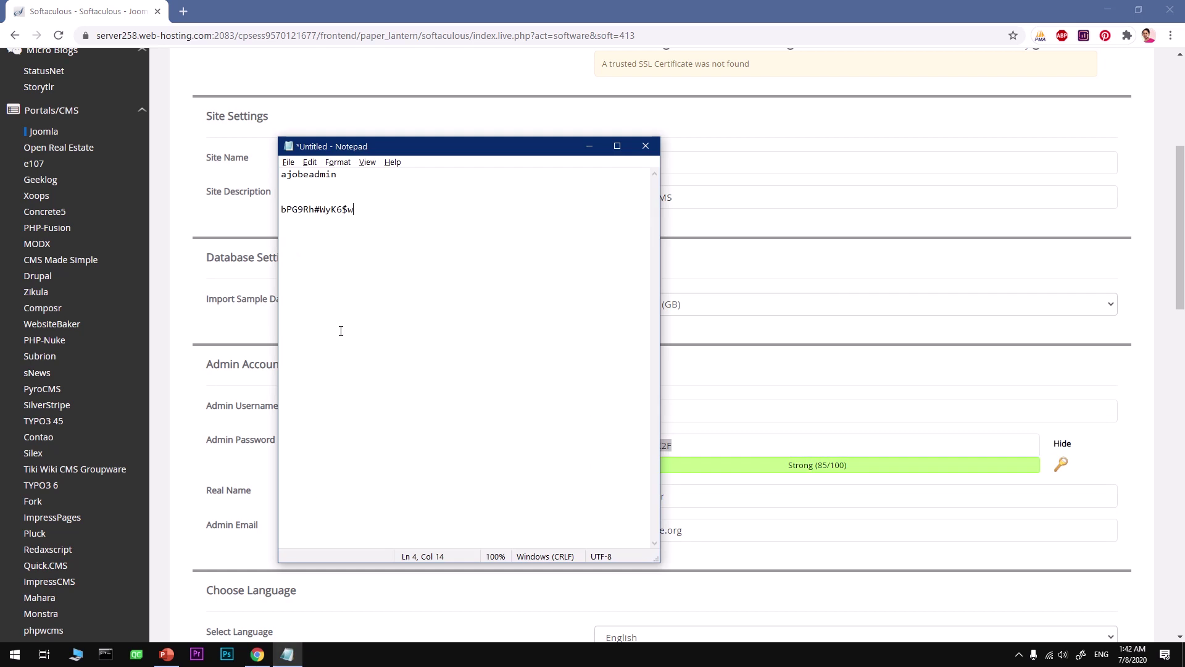
pyautogui.moveTo(364, 208); pyautogui.dragTo(282, 196)
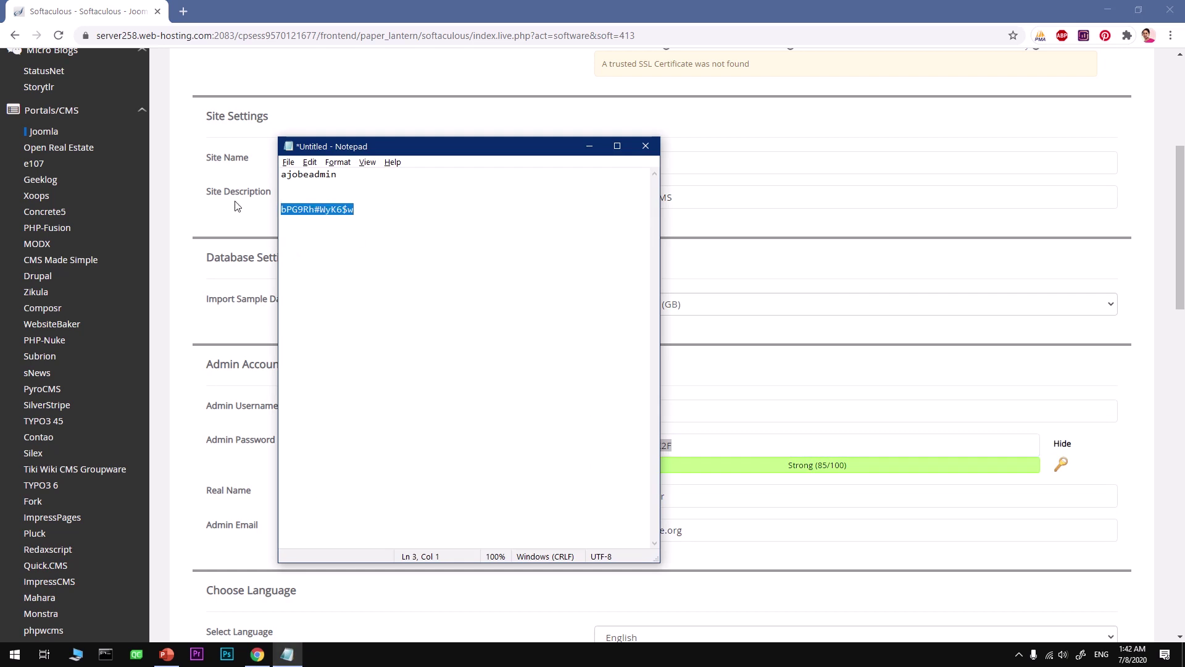
pyautogui.click(727, 417)
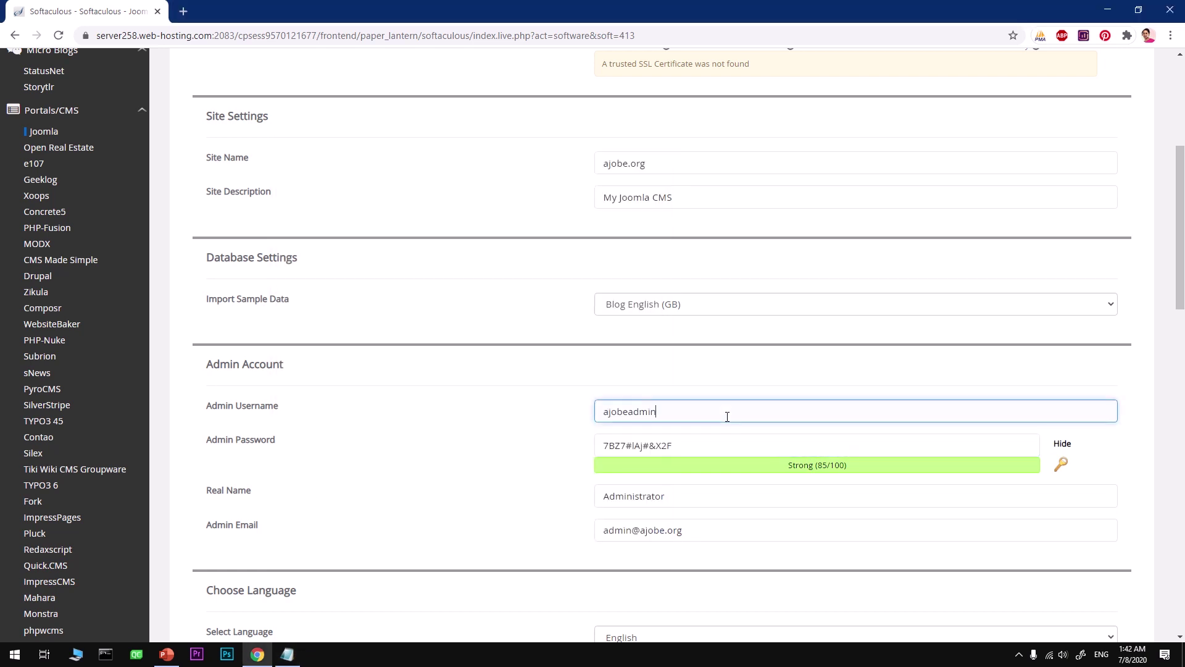
pyautogui.moveTo(727, 417); pyautogui.dragTo(551, 411)
pyautogui.hotkey('alt', 'Tab')
pyautogui.moveTo(356, 175); pyautogui.dragTo(239, 175)
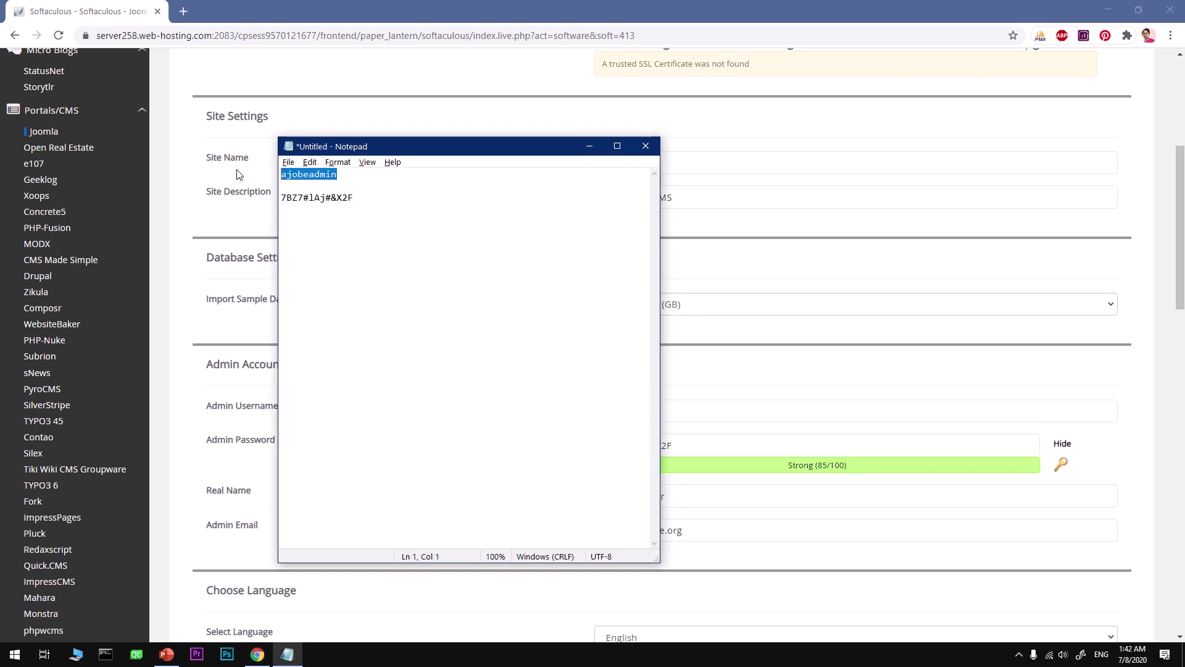
pyautogui.click(716, 276)
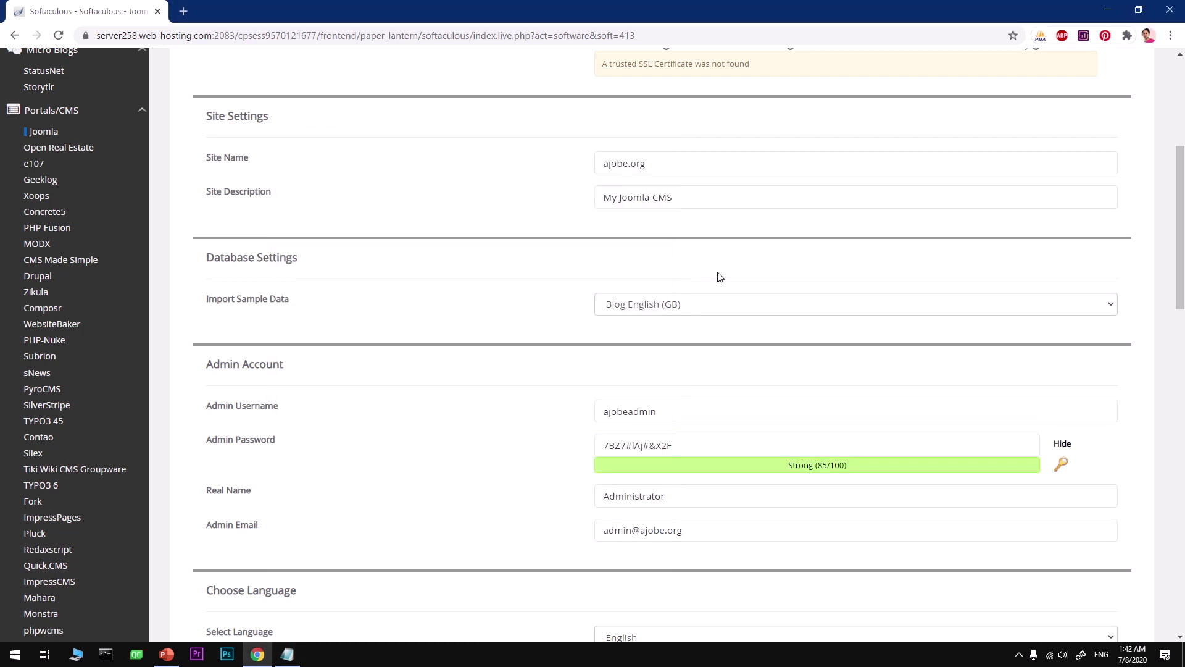
pyautogui.moveTo(672, 499); pyautogui.dragTo(537, 500)
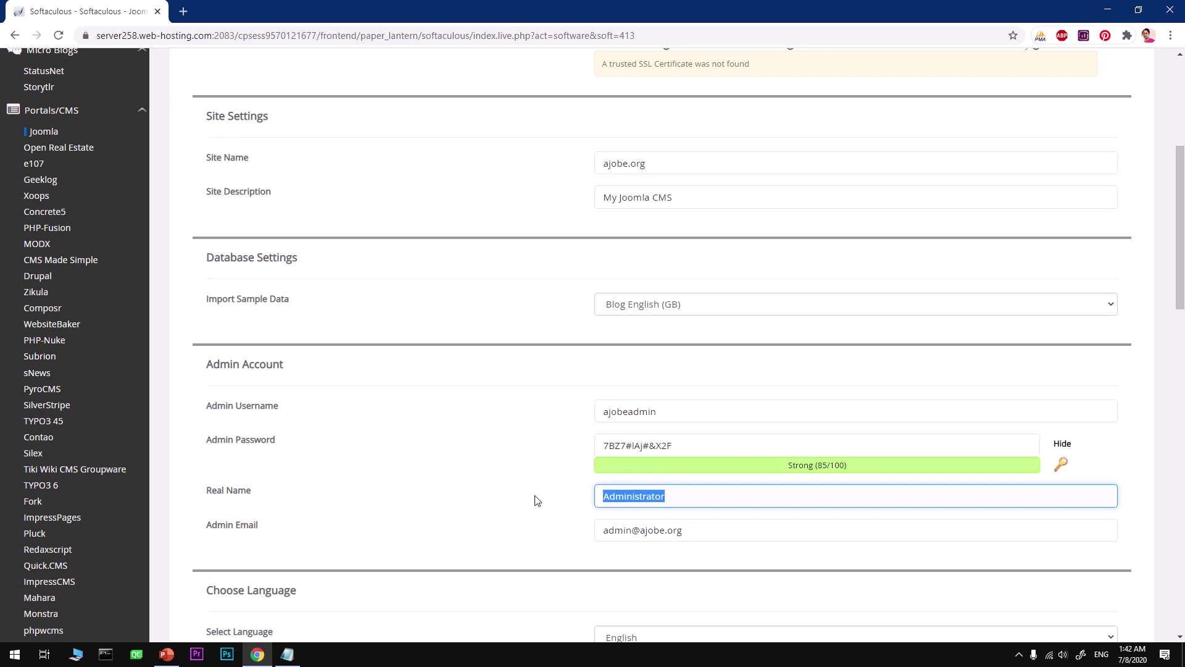
# Enter the admin's real name in place of Administrator and type the admin's e-mail address.
pyautogui.write('Tube Min')
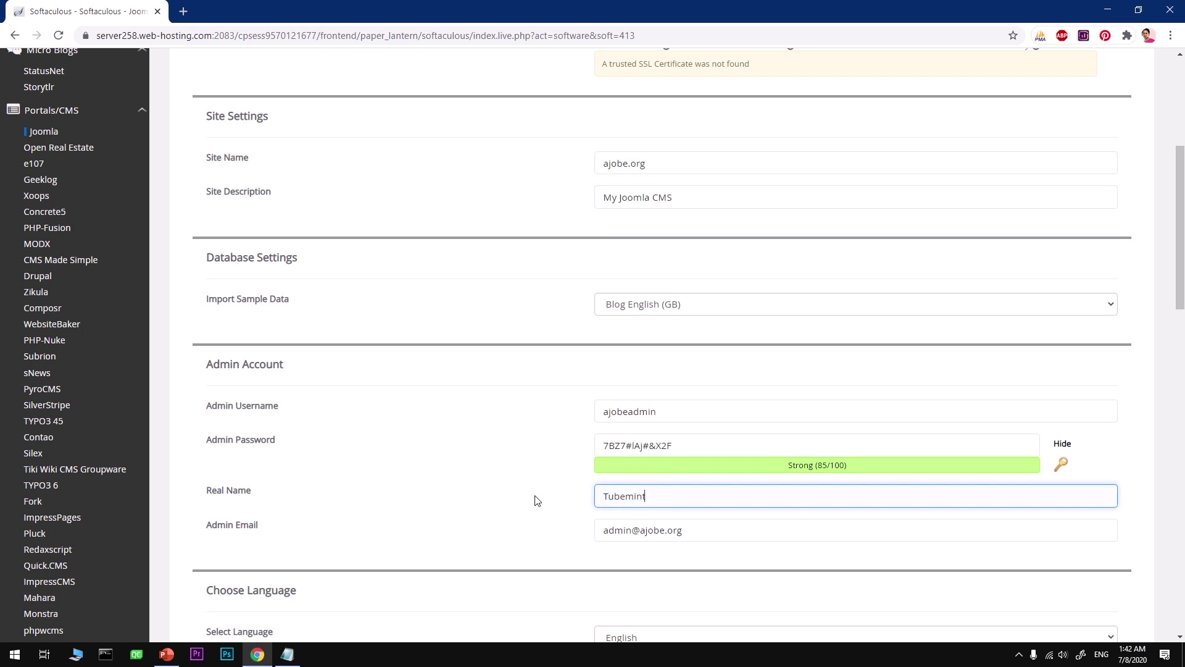
pyautogui.press('Tab')
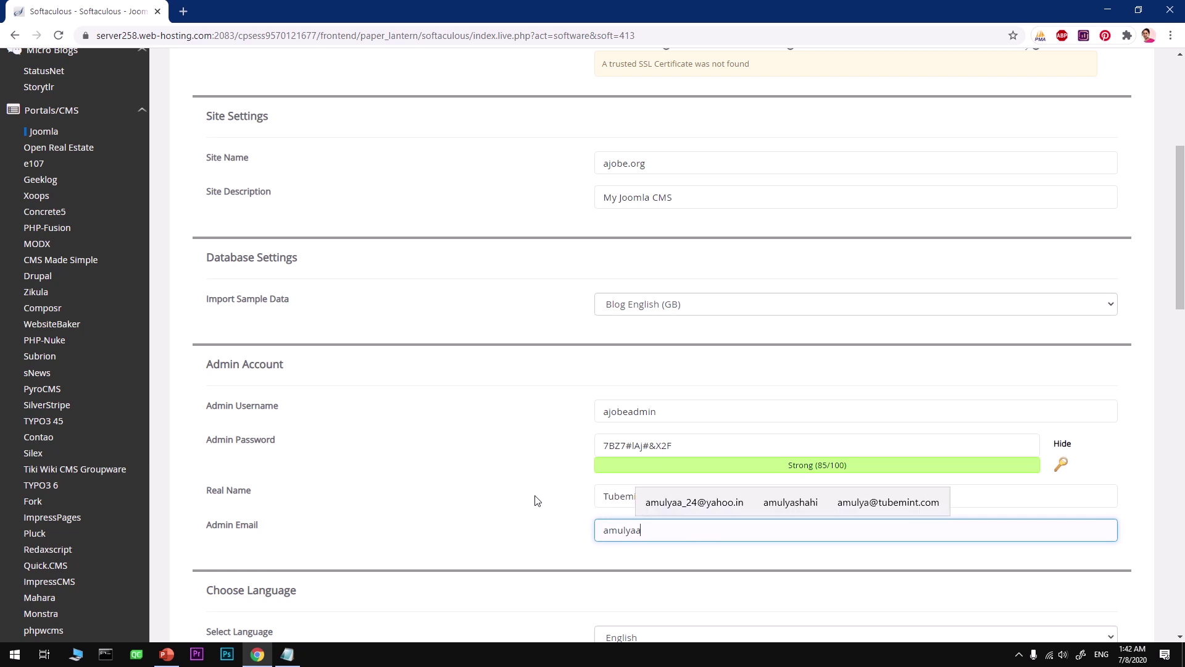
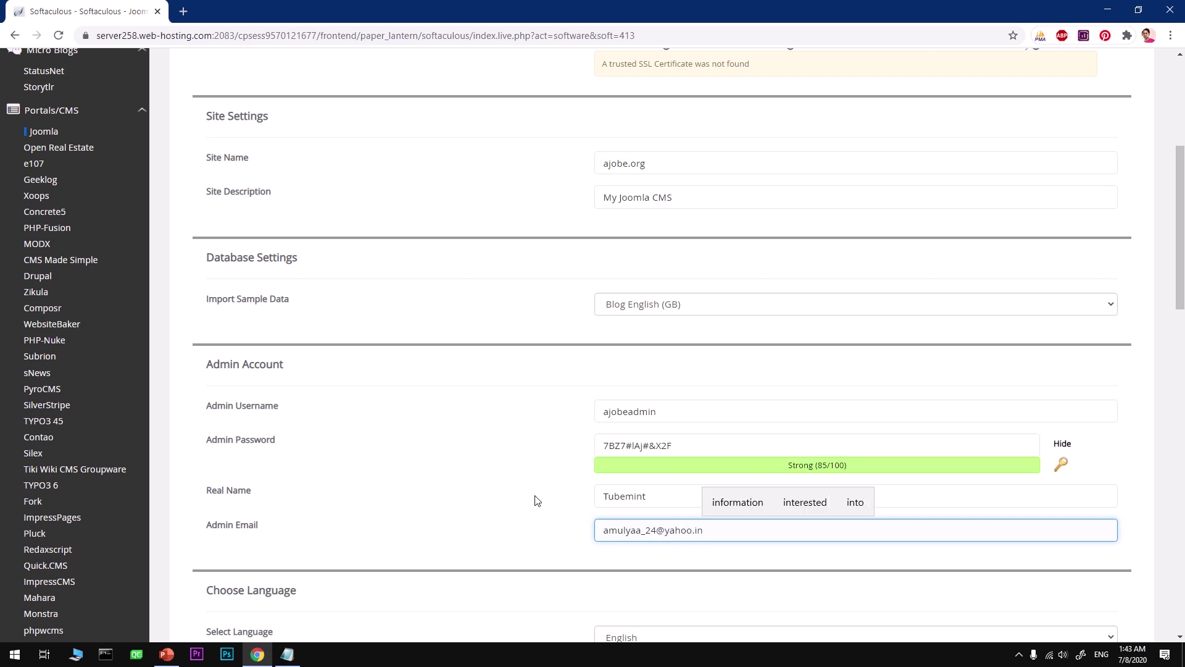
pyautogui.click(522, 495)
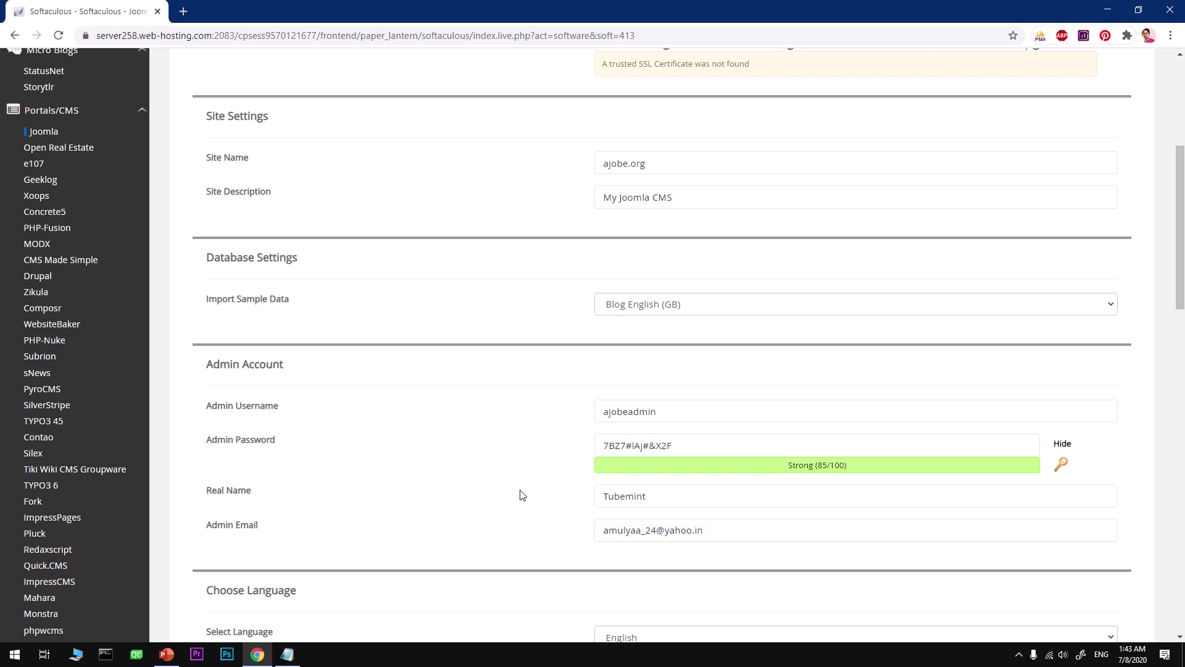
pyautogui.scroll(-5, 522, 495)
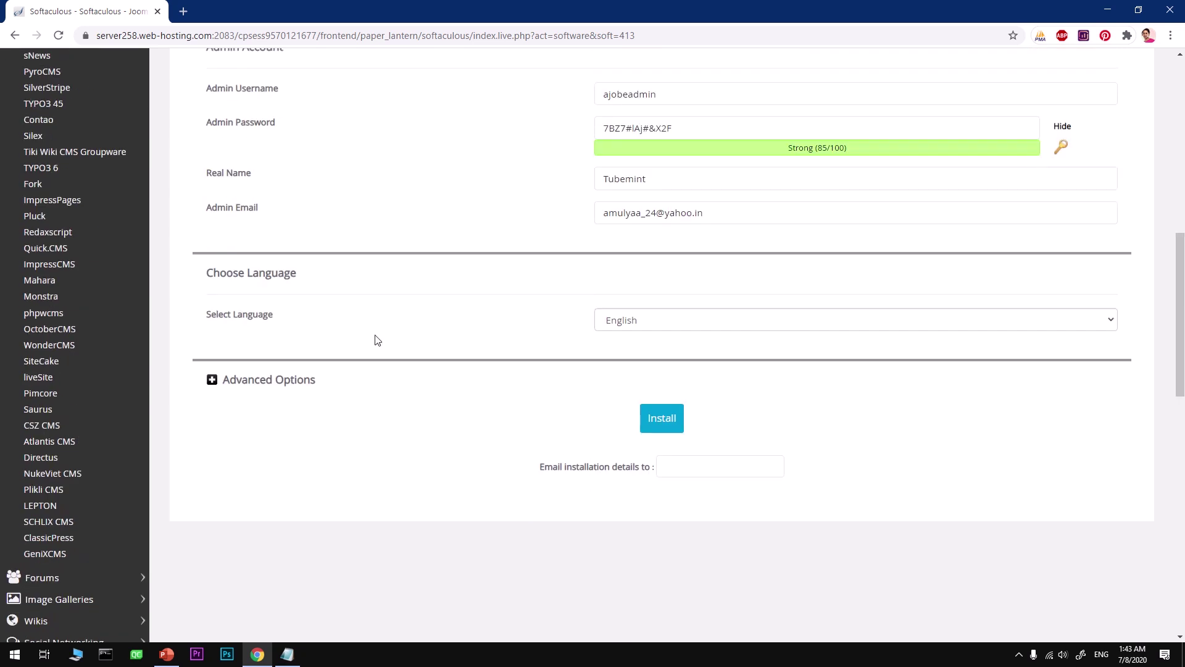
pyautogui.click(660, 324)
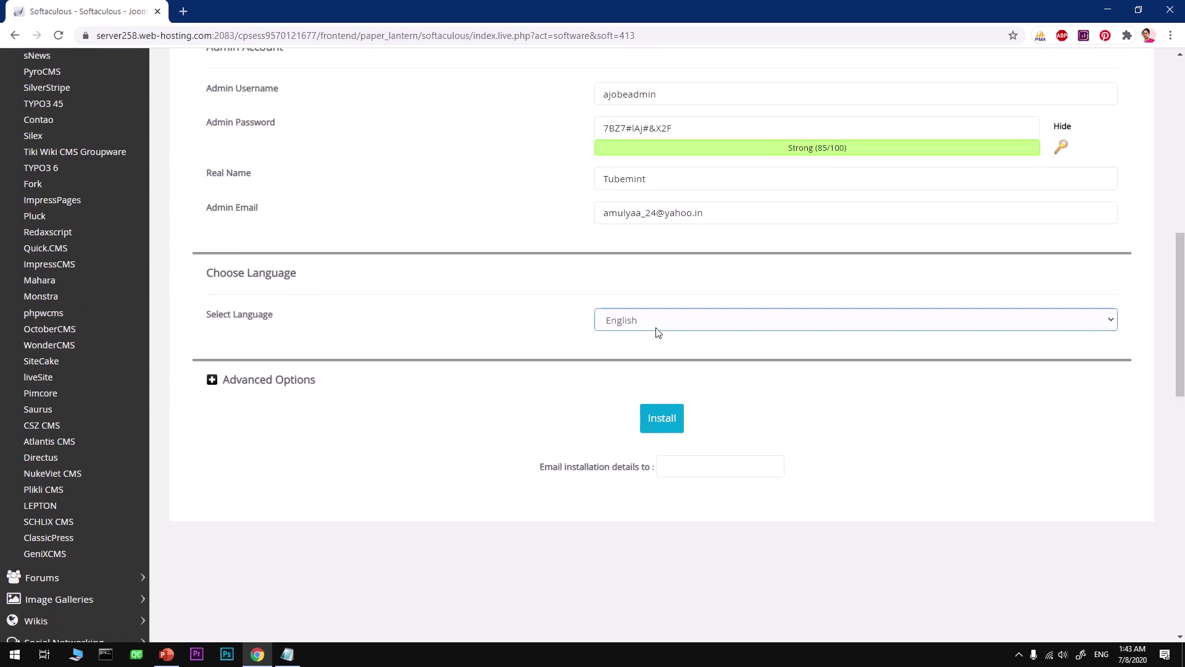
# Keep English as the language and review the database name jooml16 in Advanced Options.
pyautogui.click(414, 334)
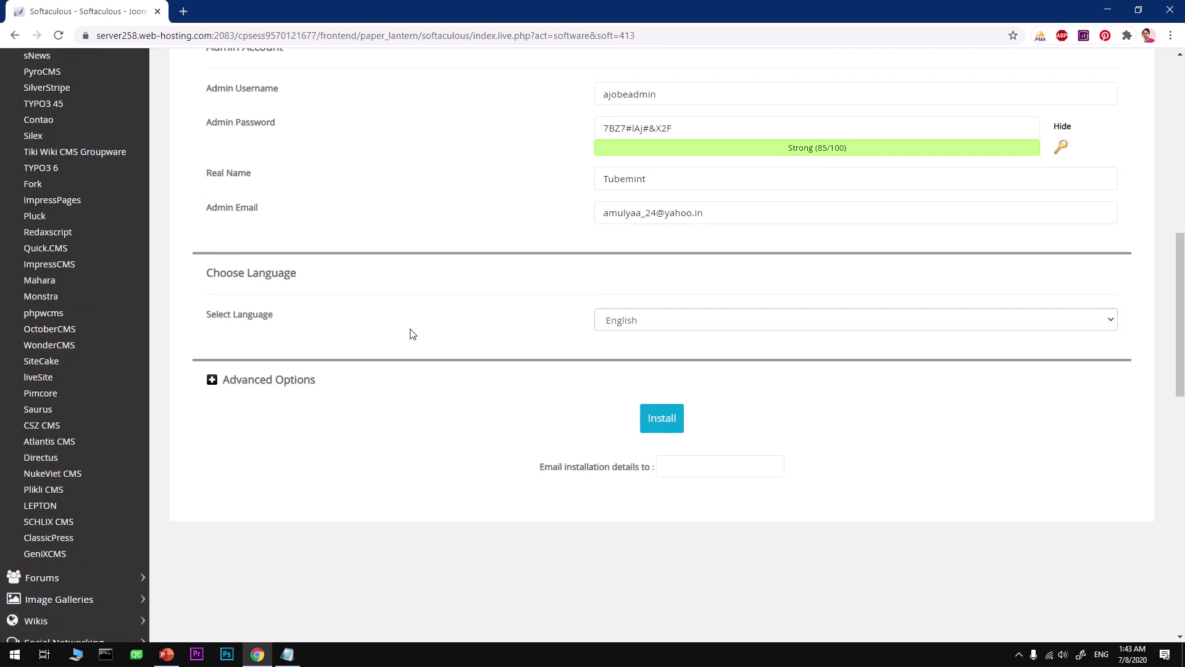
pyautogui.click(240, 385)
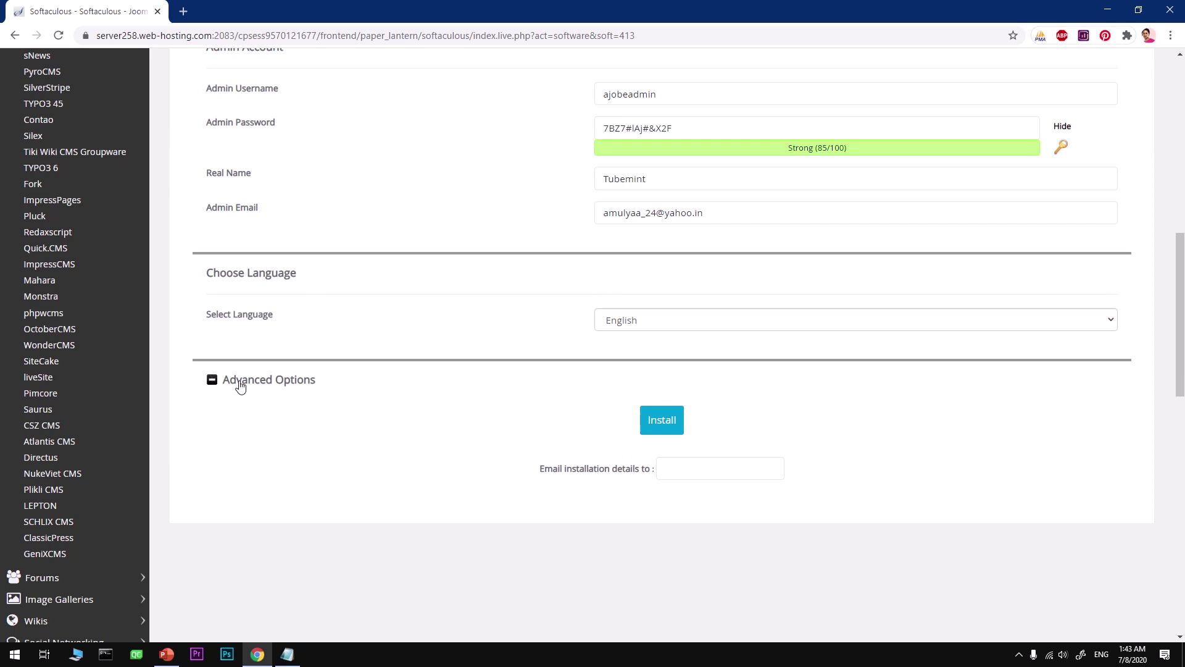
pyautogui.click(721, 435)
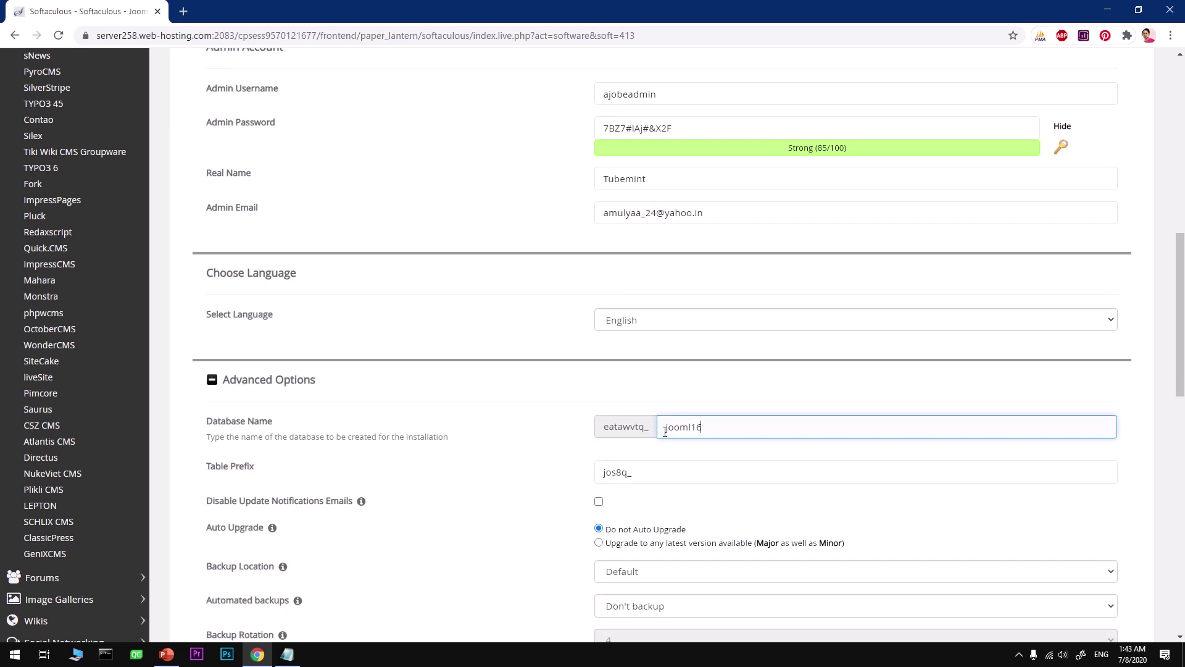
pyautogui.moveTo(707, 429); pyautogui.dragTo(654, 435)
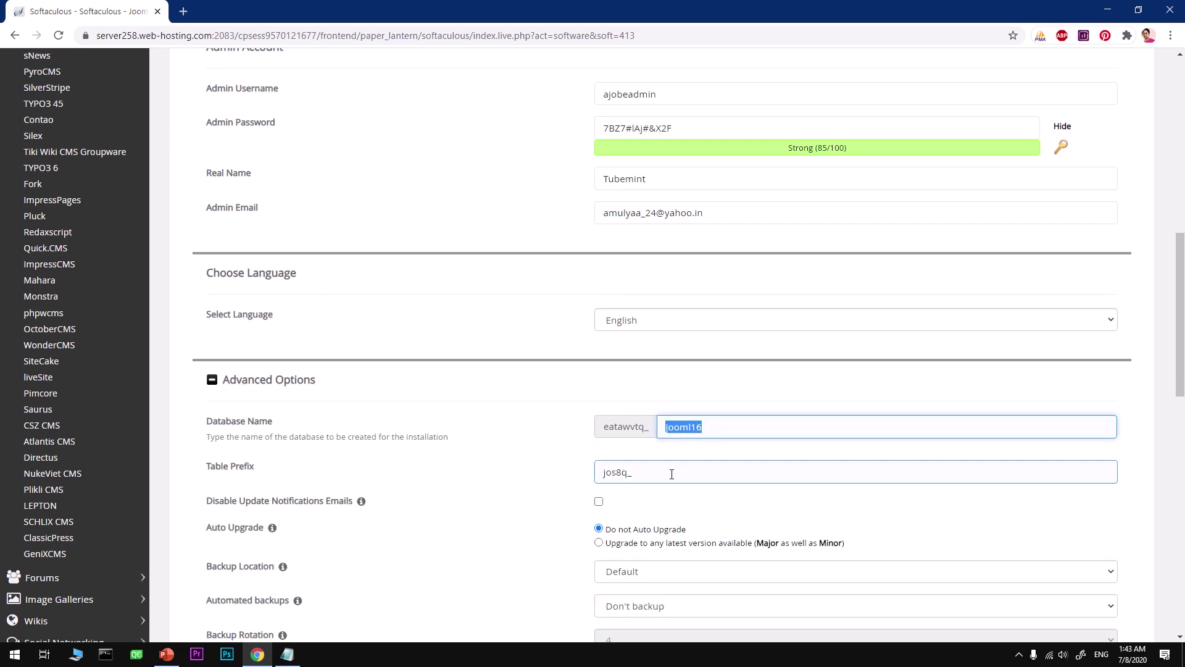
pyautogui.scroll(-3, 672, 473)
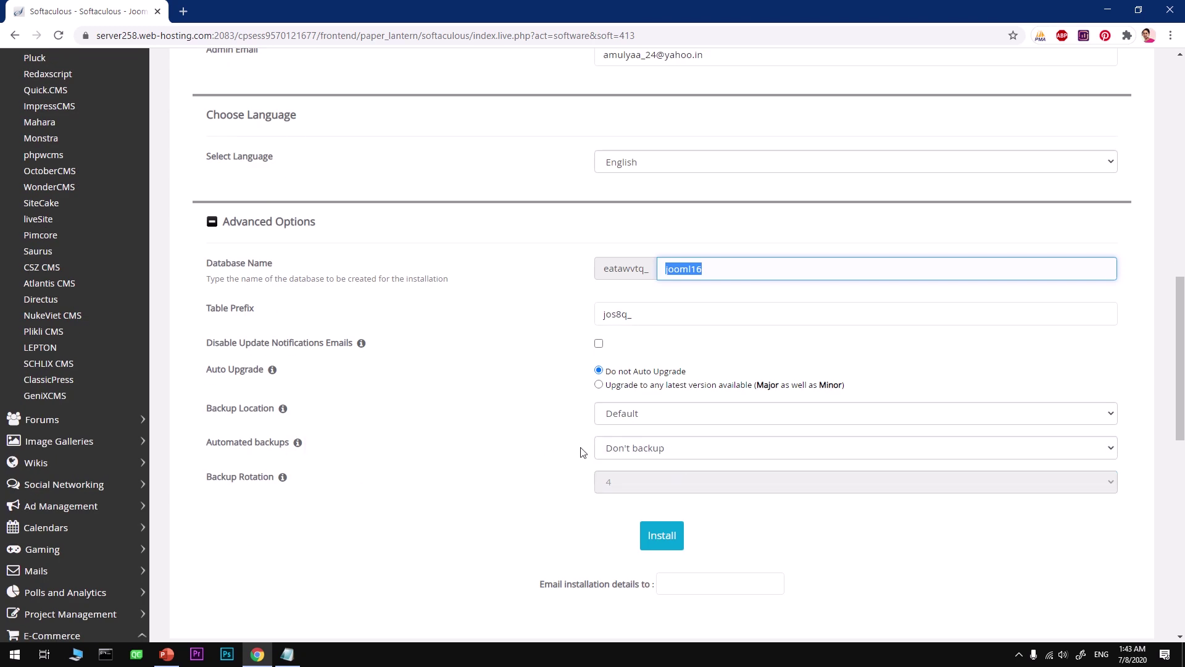
# Schedule automated backups once a week with the Default backup location.
pyautogui.click(621, 453)
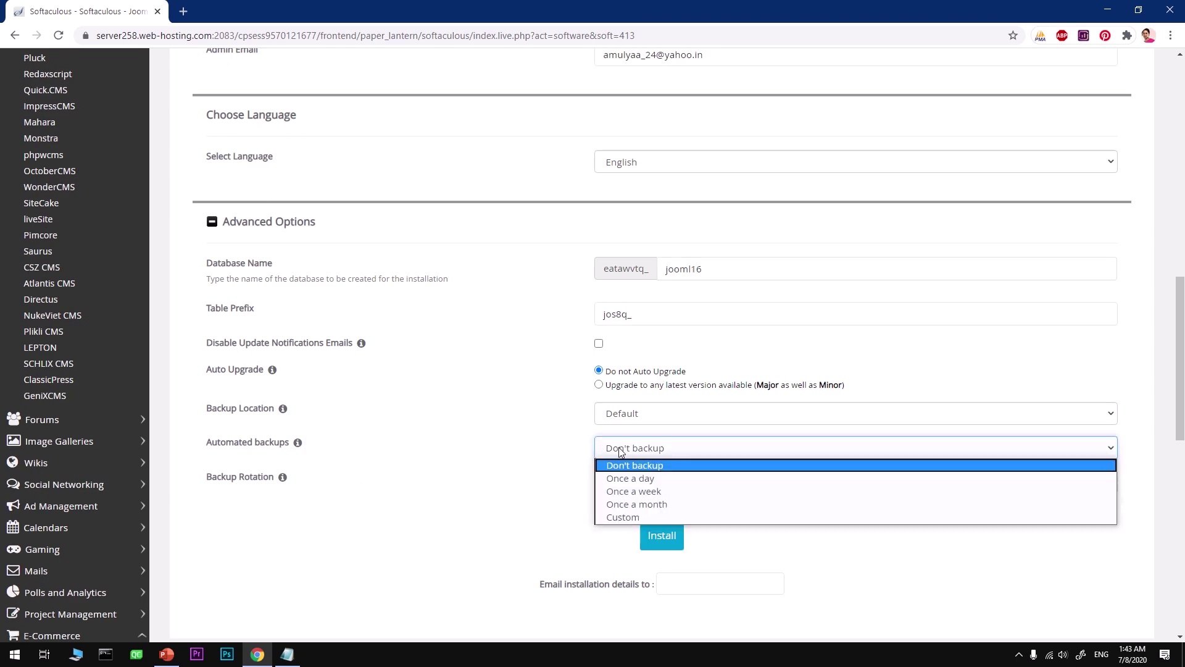
pyautogui.click(634, 491)
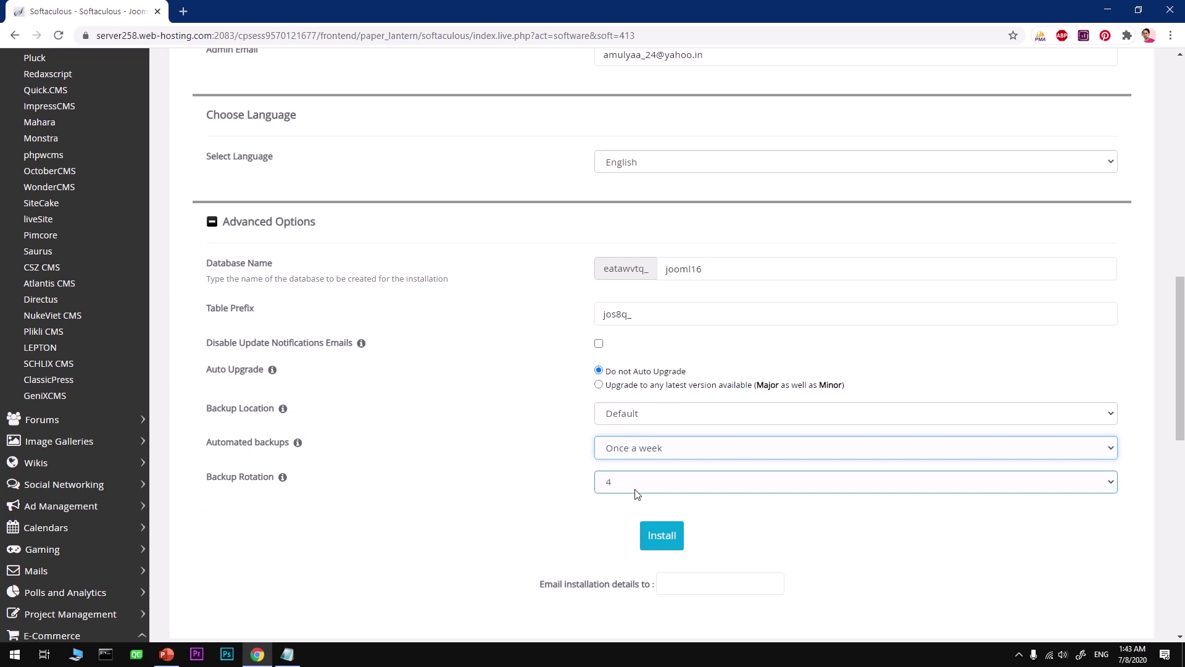
pyautogui.click(623, 422)
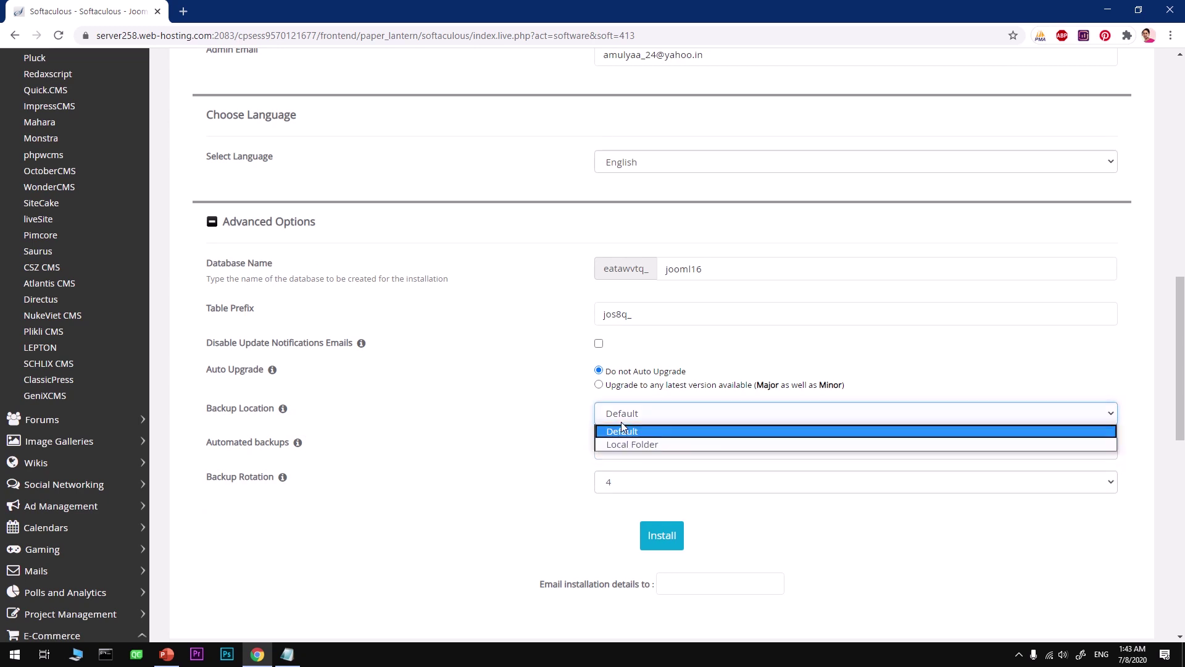
pyautogui.click(623, 432)
# Enter the admin's e-mail address for the installation details.
pyautogui.click(678, 587)
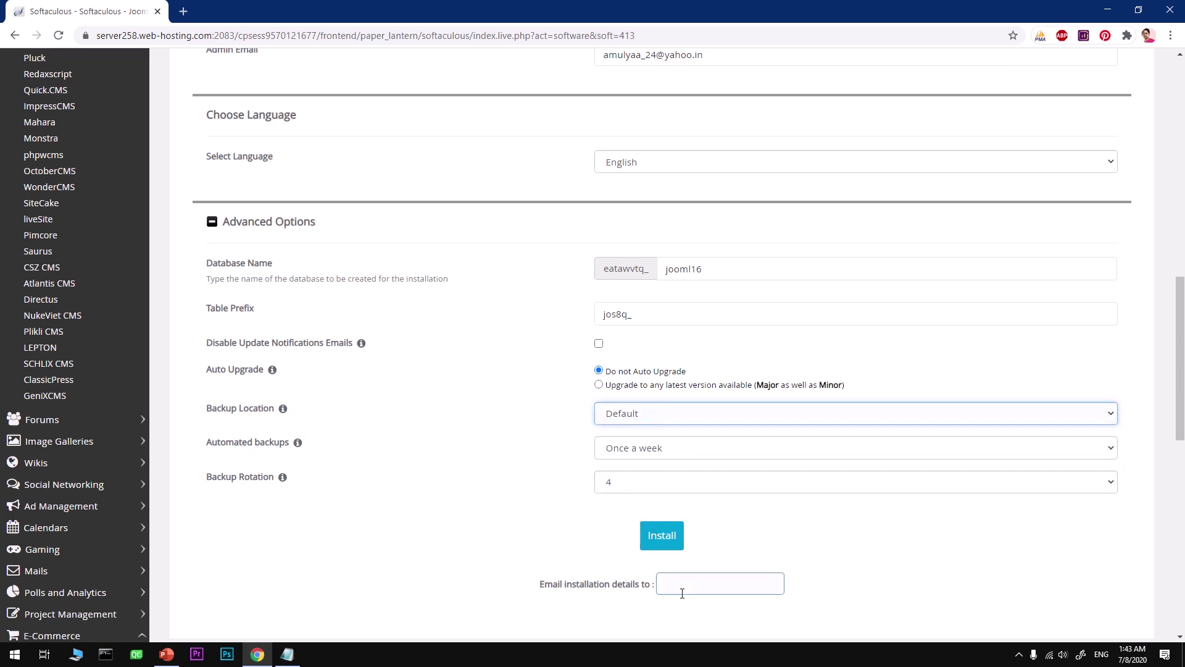
pyautogui.click(673, 583)
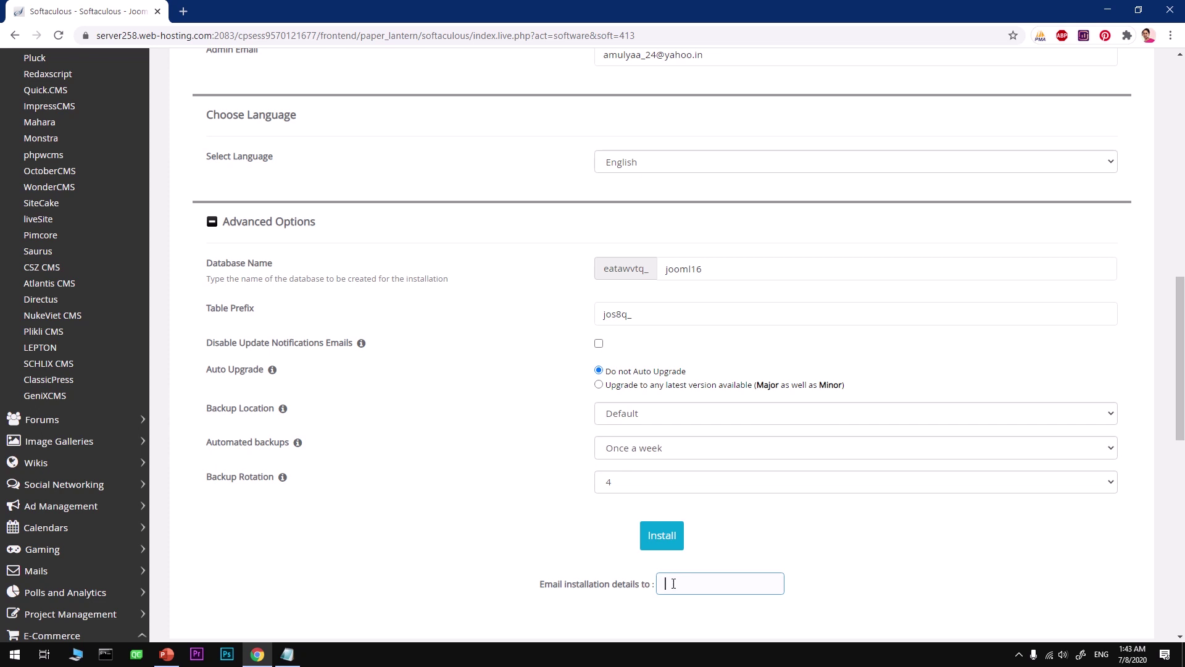
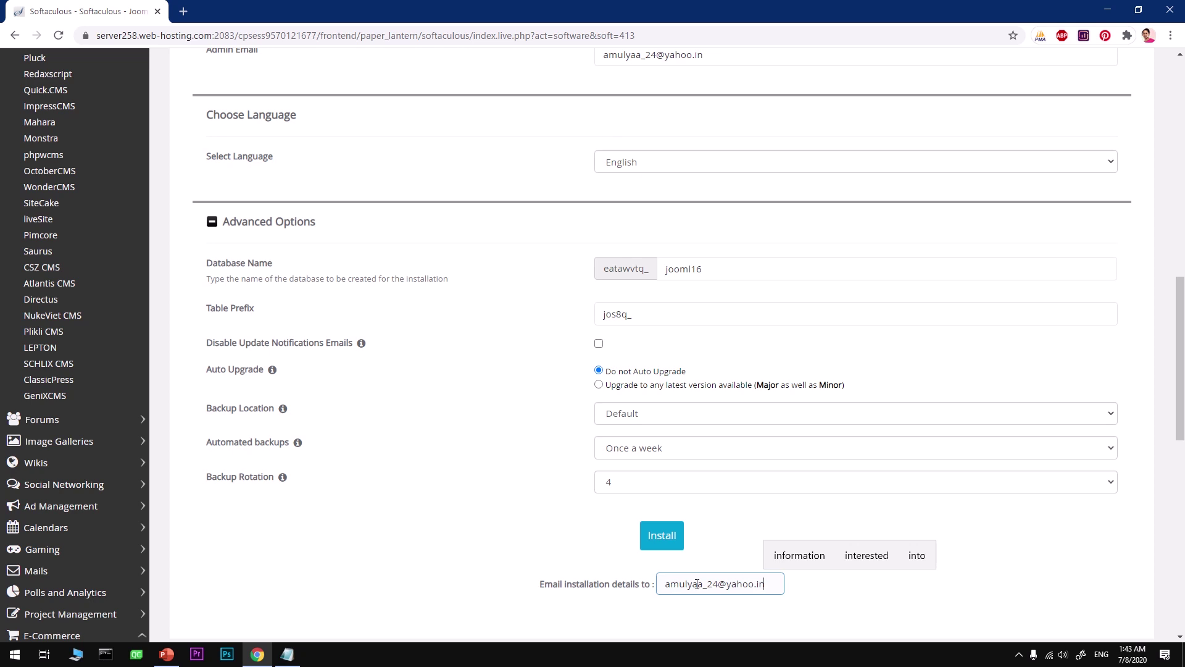
pyautogui.click(749, 593)
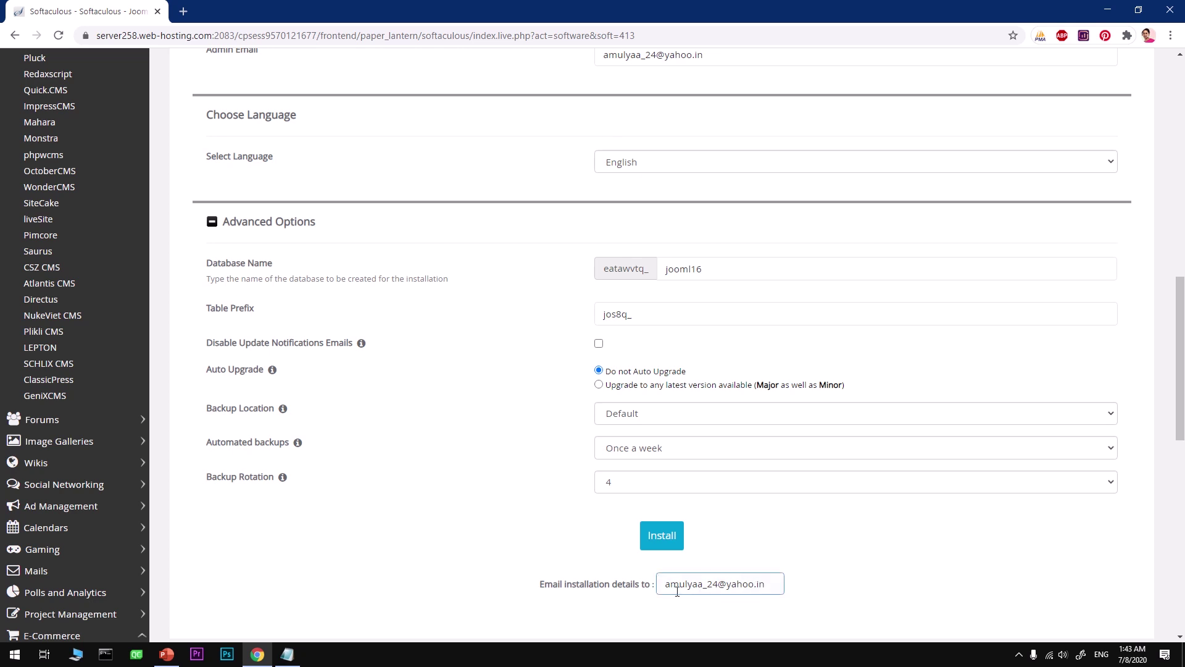
pyautogui.moveTo(668, 584); pyautogui.dragTo(765, 585)
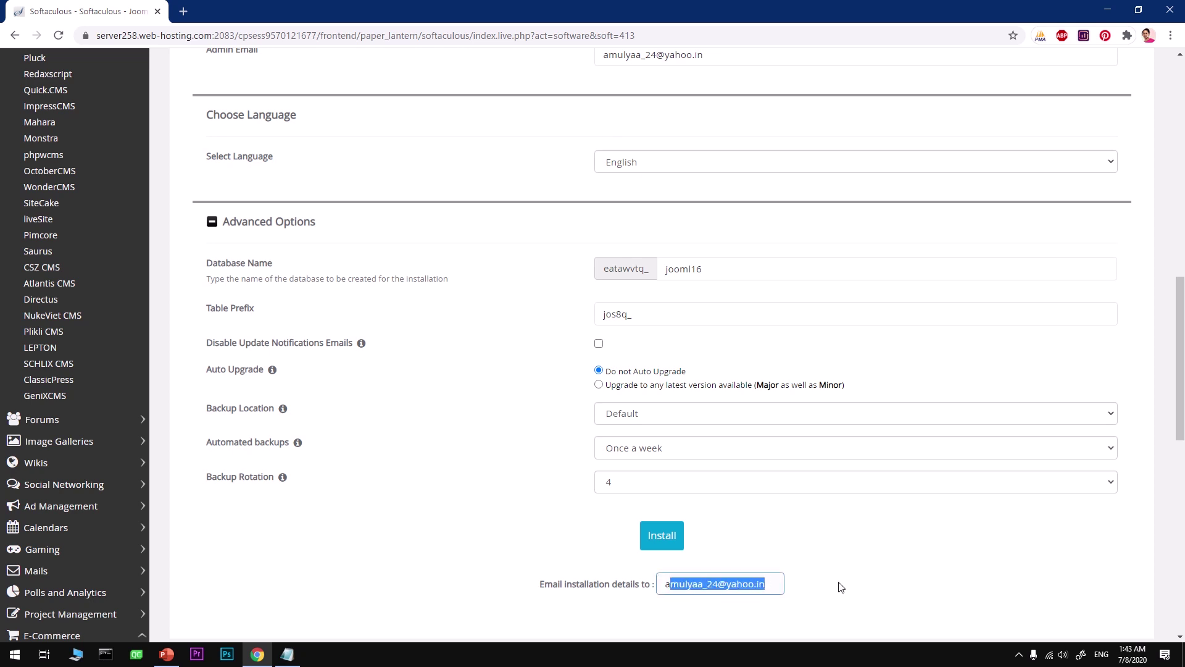
pyautogui.click(839, 586)
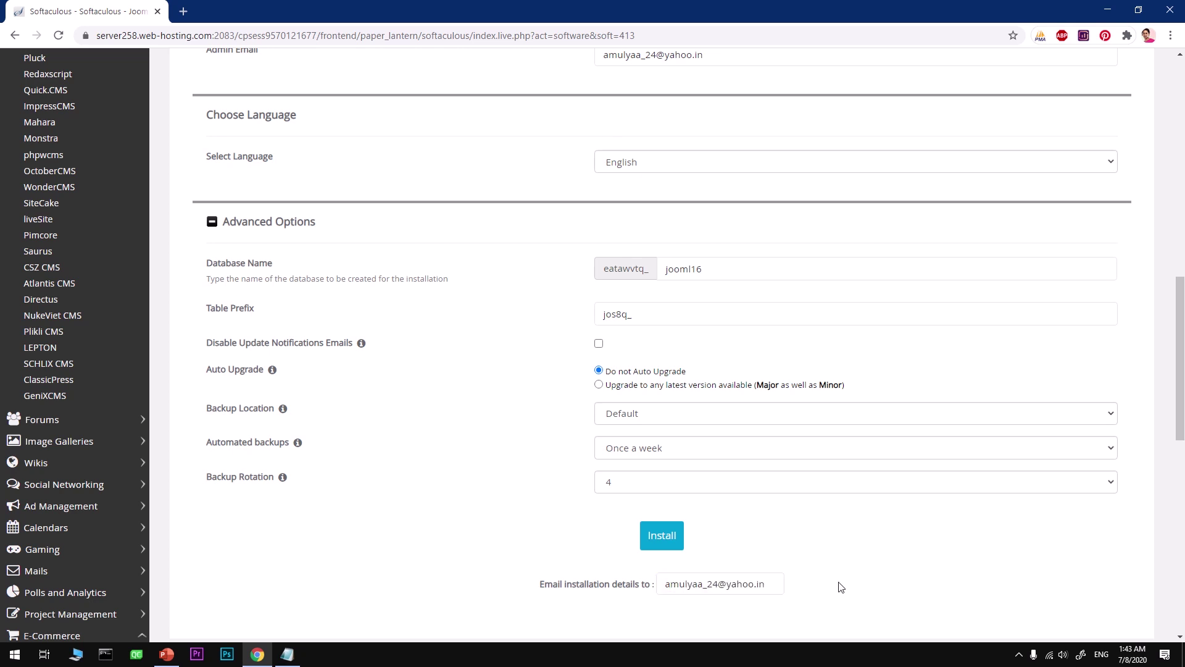
# Check the admin fields and run the Joomla install until the success page appears.
pyautogui.click(679, 535)
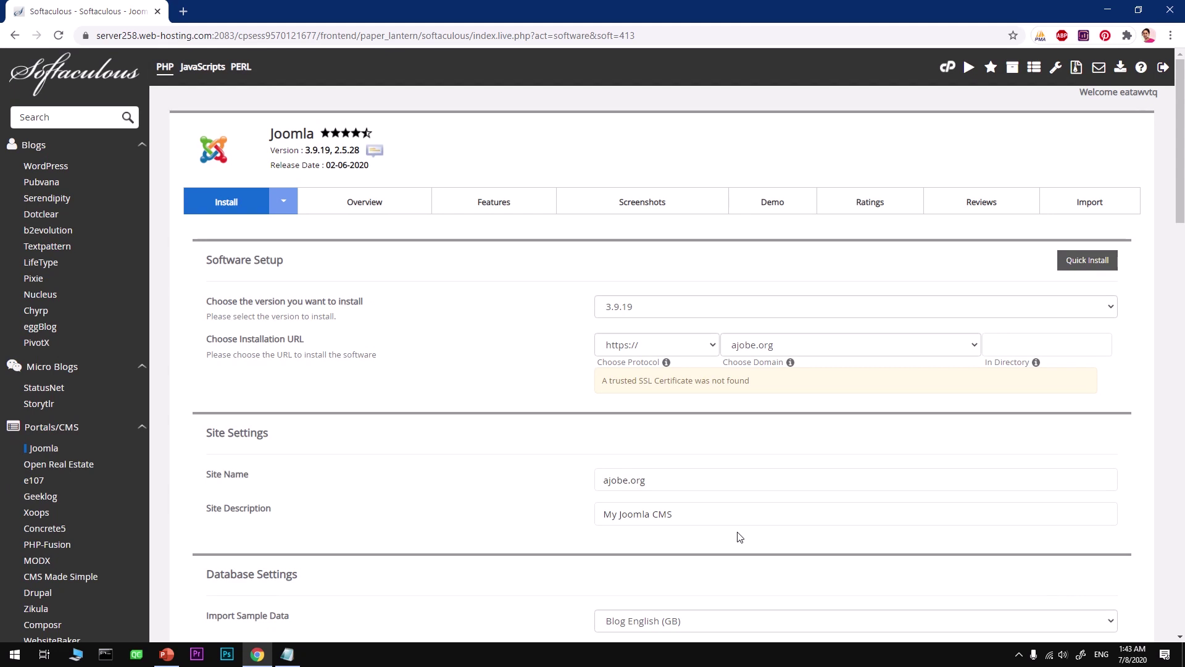
pyautogui.scroll(-3, 740, 537)
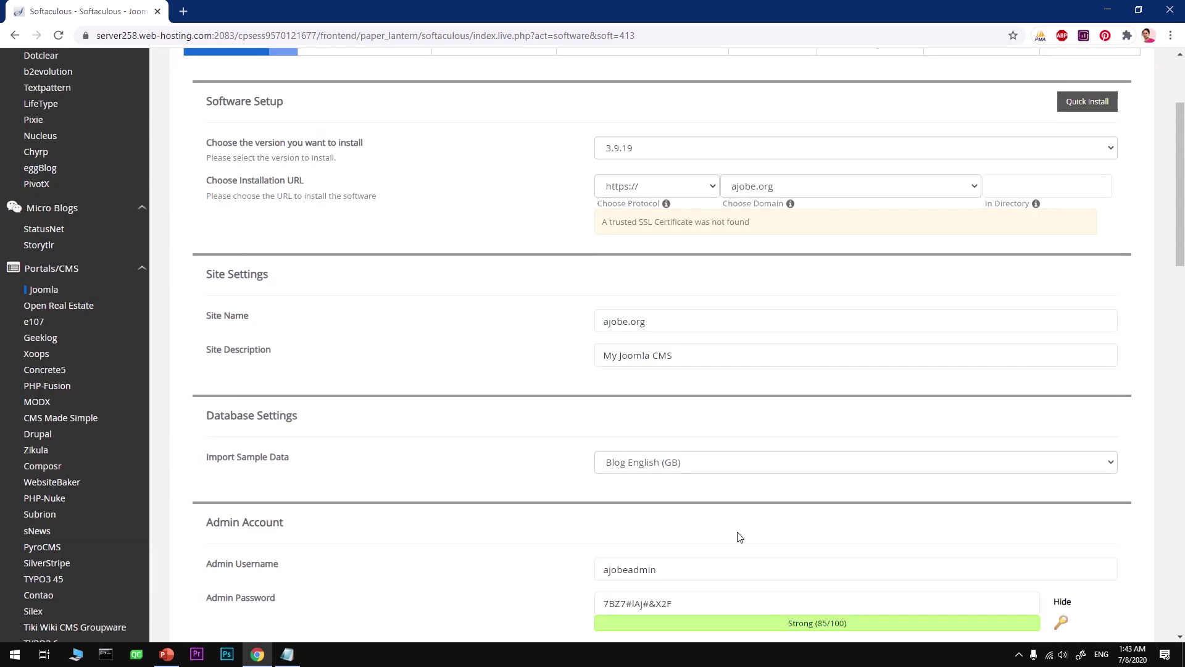
pyautogui.scroll(-3, 740, 537)
pyautogui.click(738, 533)
pyautogui.scroll(-12, 738, 532)
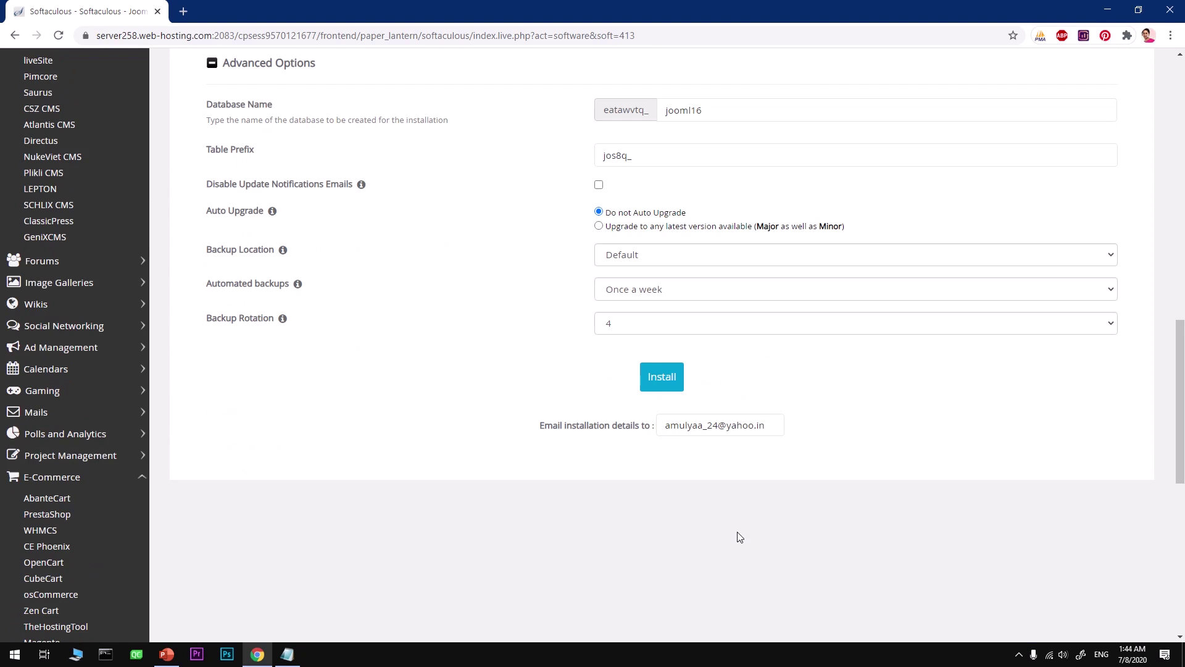
pyautogui.click(660, 386)
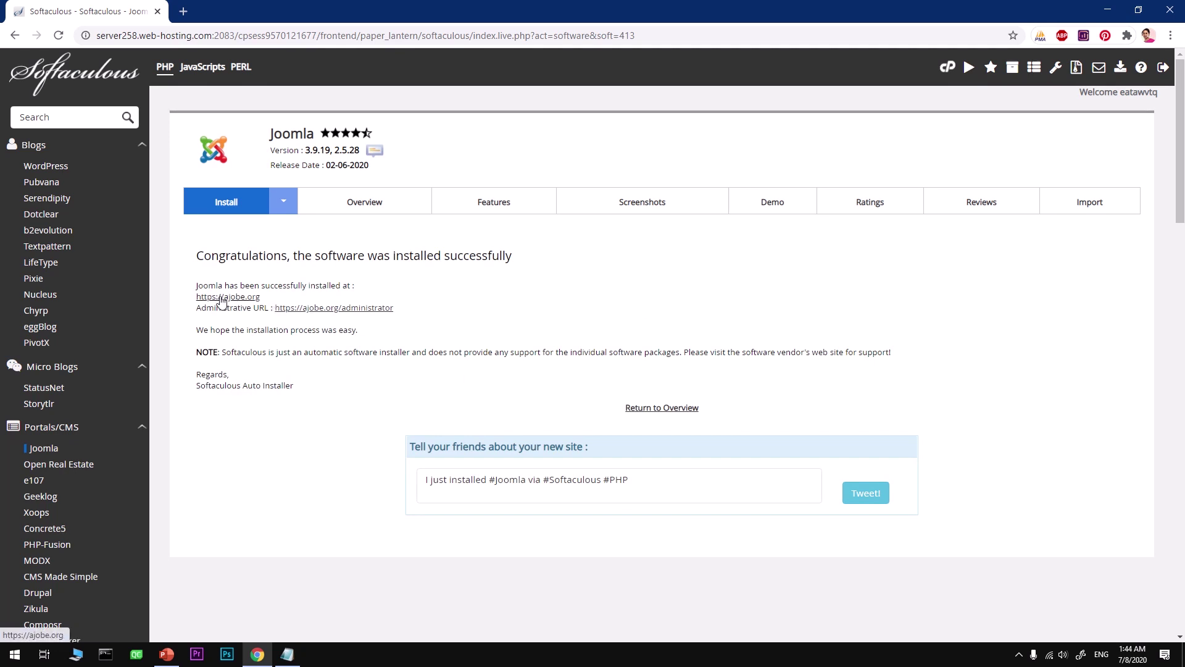
pyautogui.rightClick(222, 300)
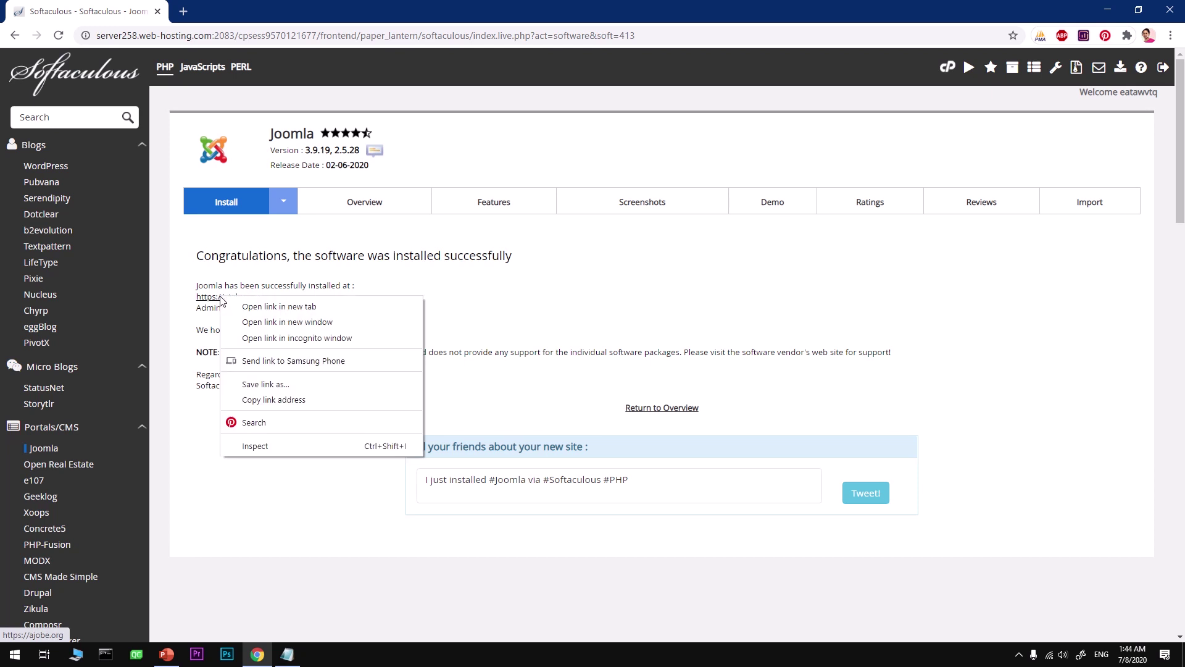
pyautogui.click(256, 302)
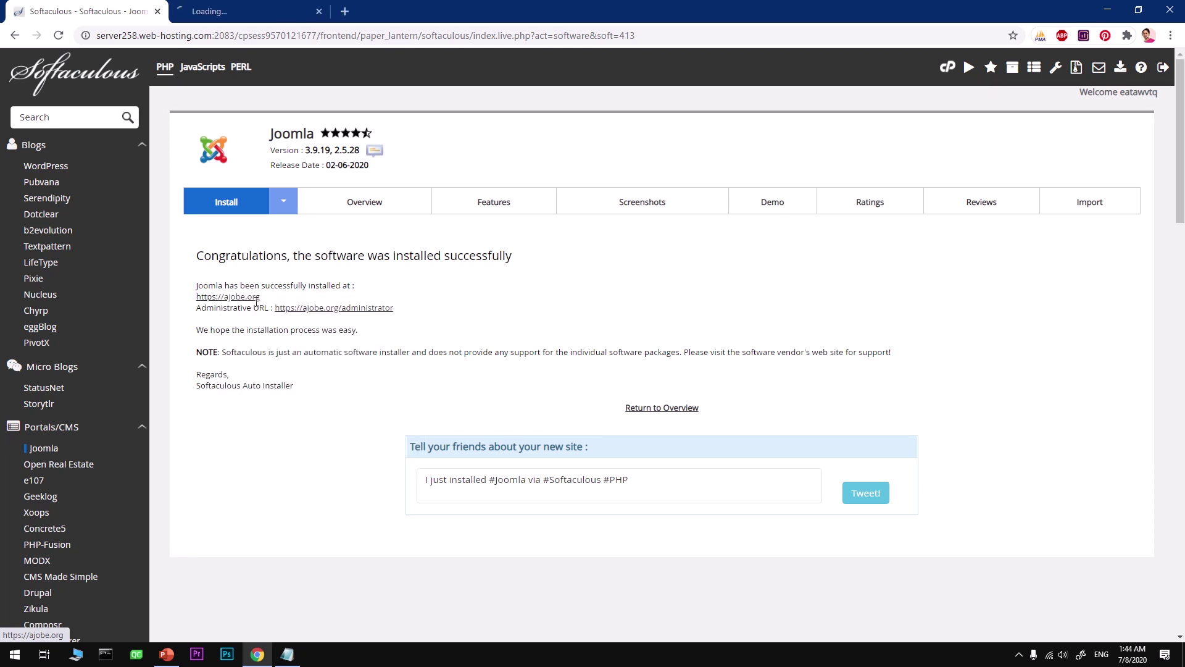
pyautogui.click(273, 13)
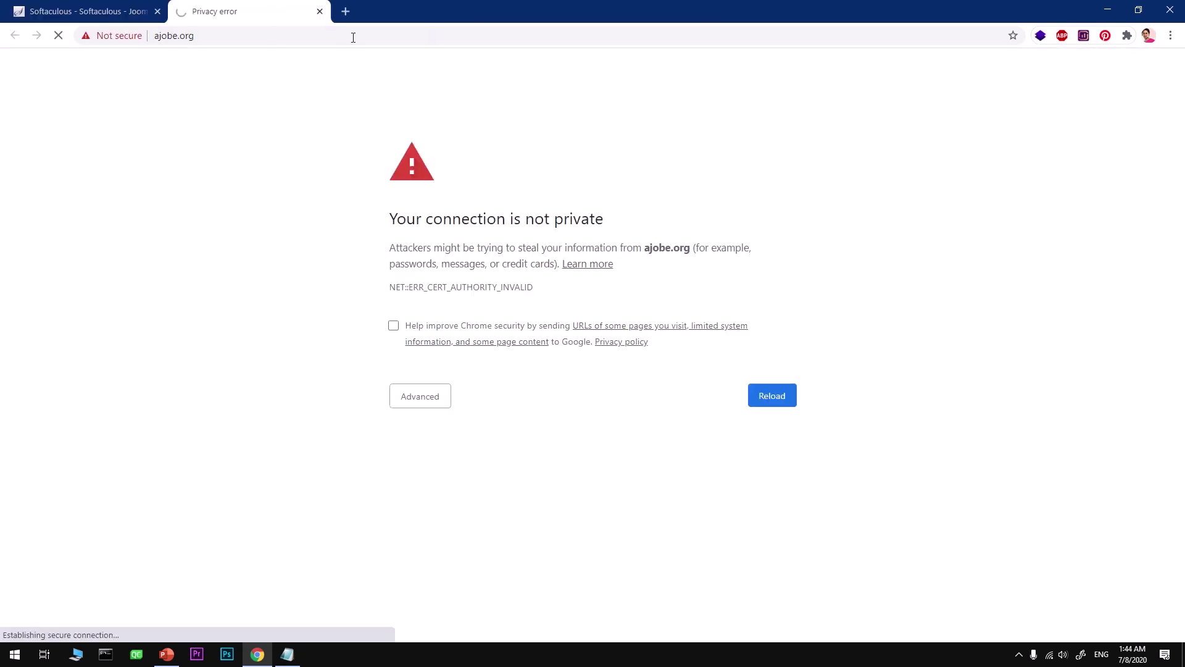
pyautogui.click(320, 11)
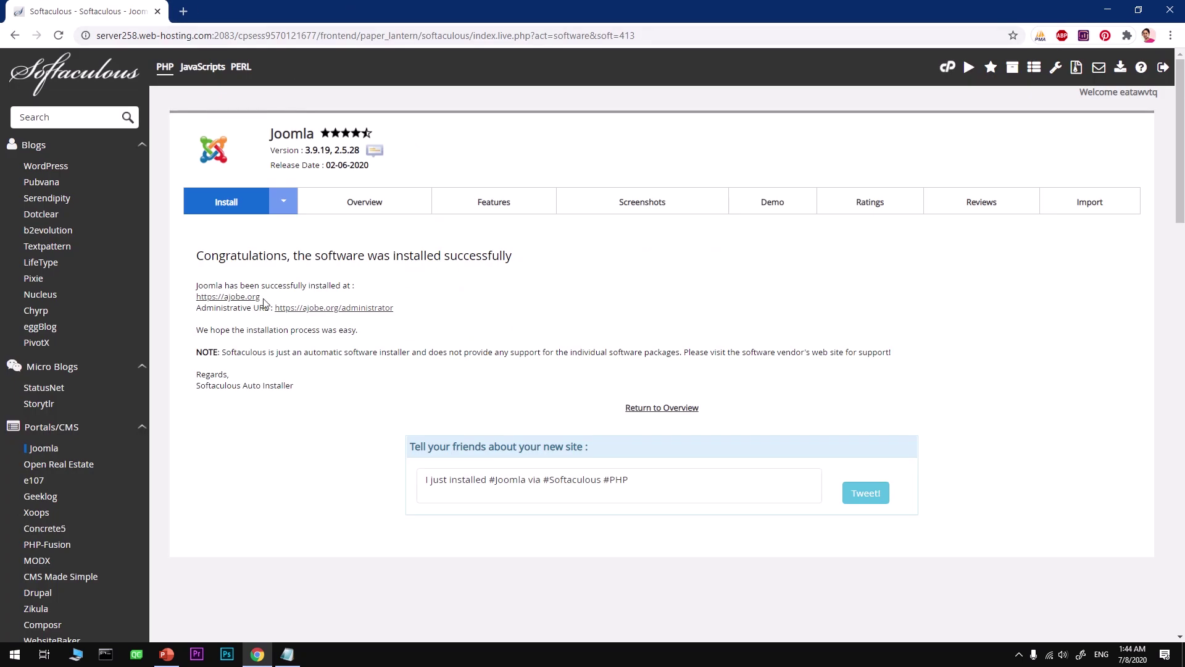
pyautogui.moveTo(261, 297); pyautogui.dragTo(199, 301)
pyautogui.hotkey('ctrl', 'c')
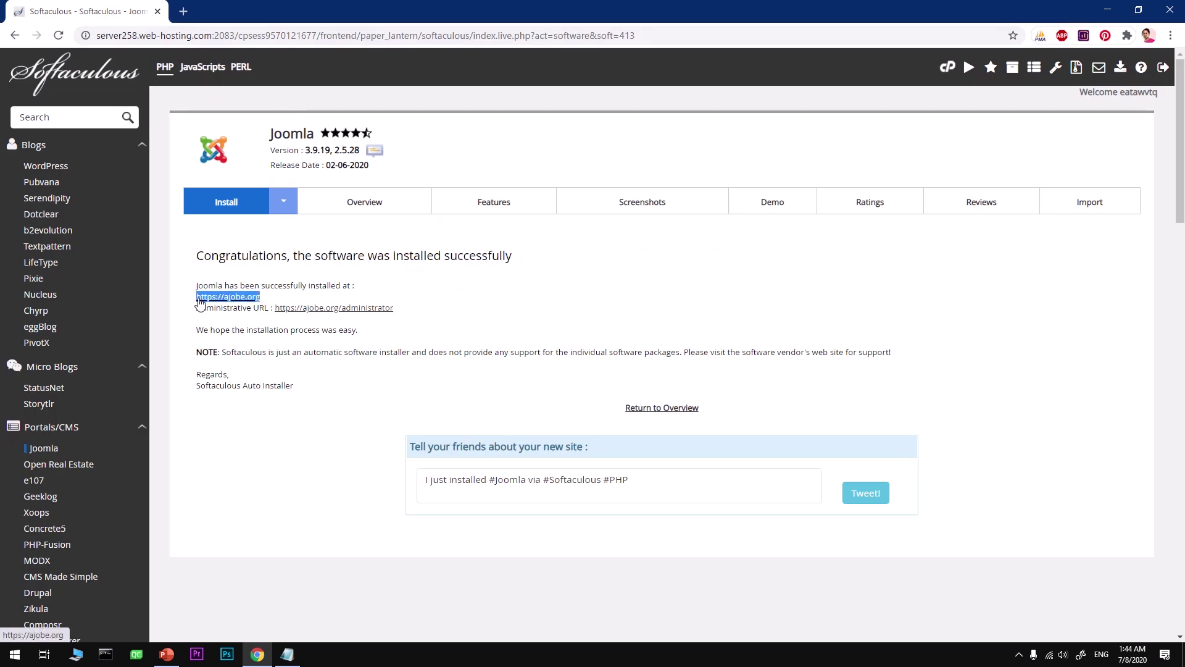
pyautogui.rightClick(199, 301)
pyautogui.click(242, 425)
pyautogui.click(15, 655)
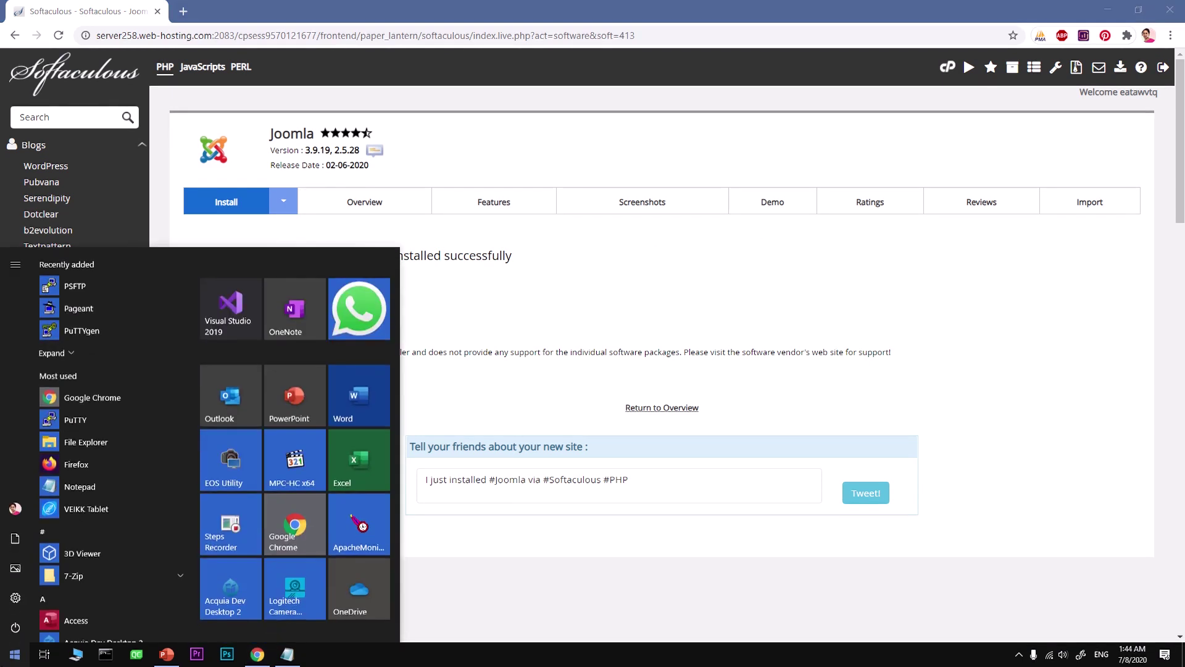
# Launch Firefox and load the copied ajobe.org site address.
pyautogui.write('fire')
pyautogui.press('Return')
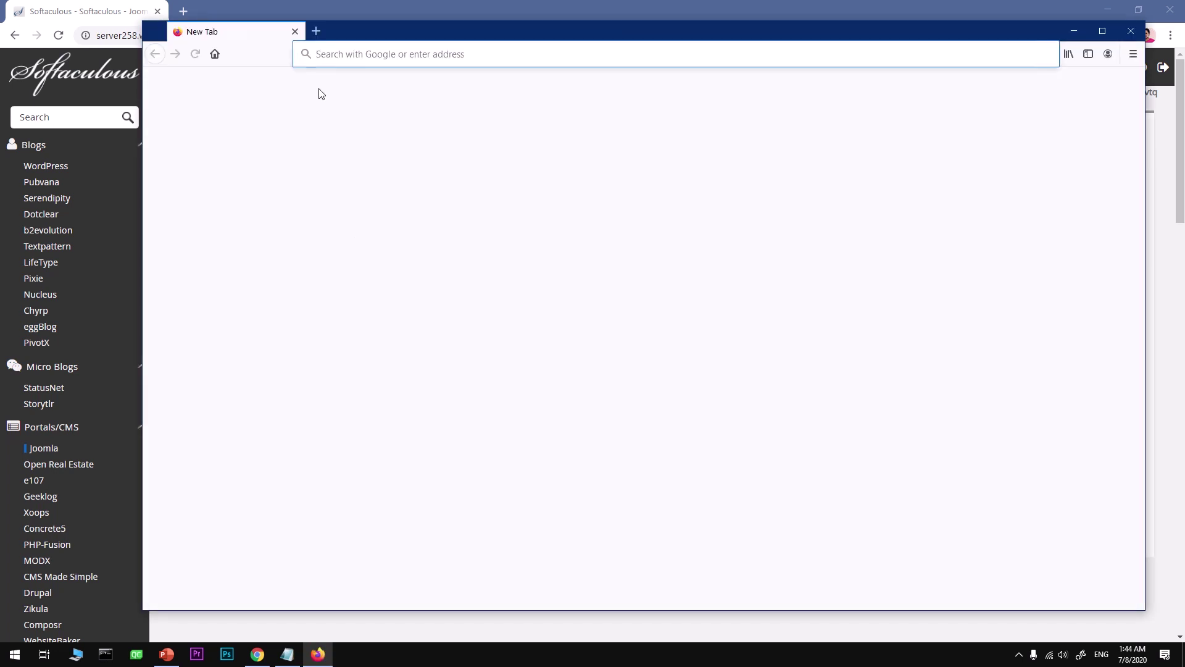
pyautogui.hotkey('ctrl', 'v')
pyautogui.press('Return')
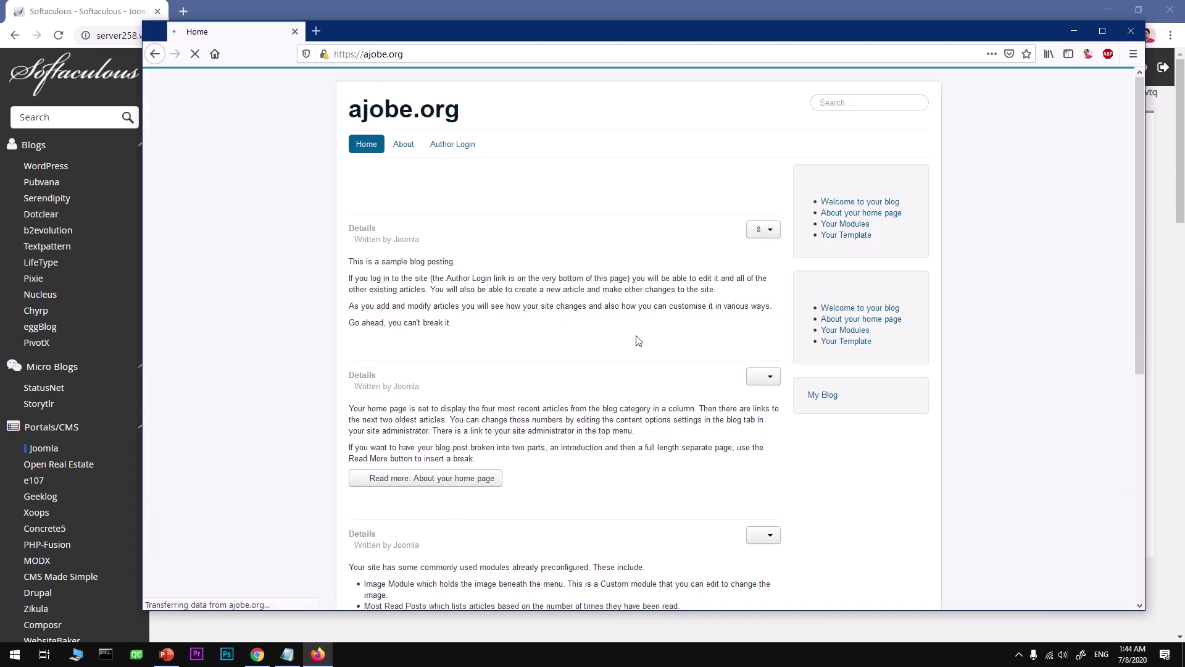
# Scroll through the sample blog posts, then return to Chrome's Softaculous success page.
pyautogui.scroll(-2, 637, 339)
pyautogui.scroll(-10, 637, 339)
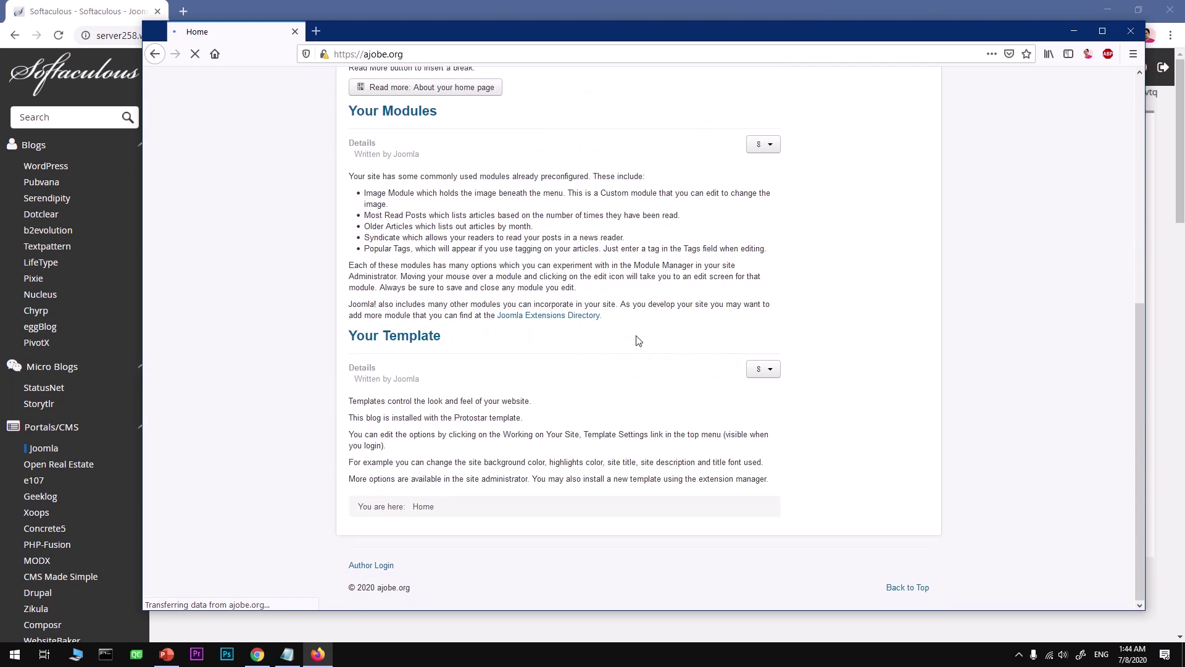
pyautogui.scroll(15, 638, 341)
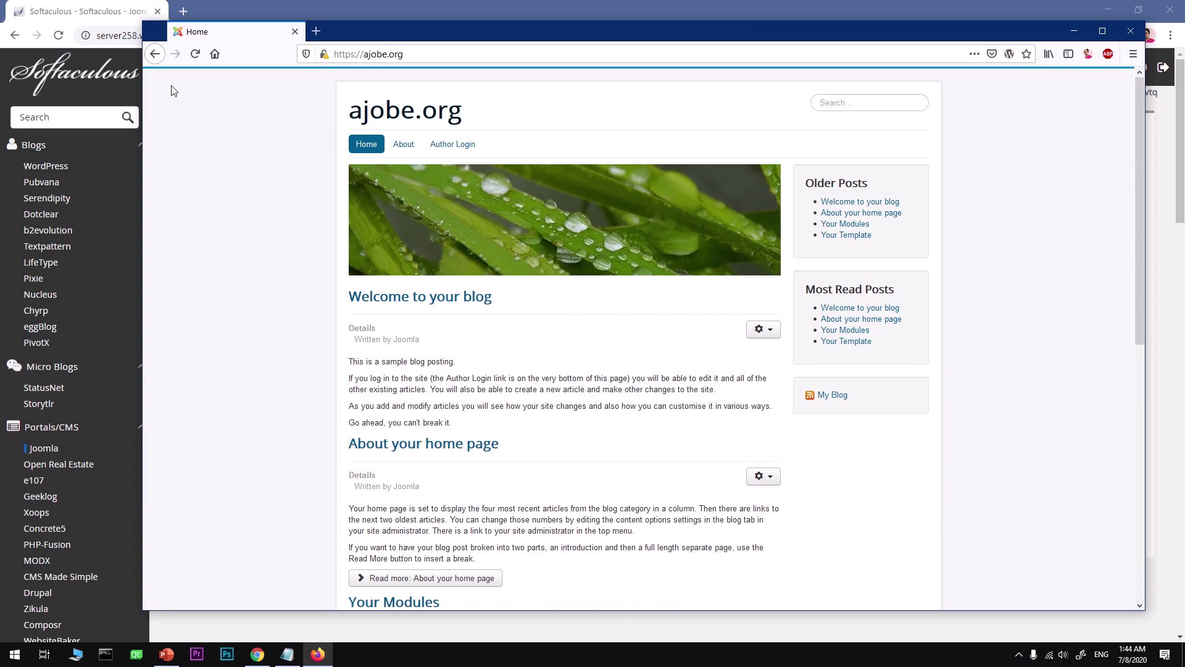
pyautogui.click(115, 18)
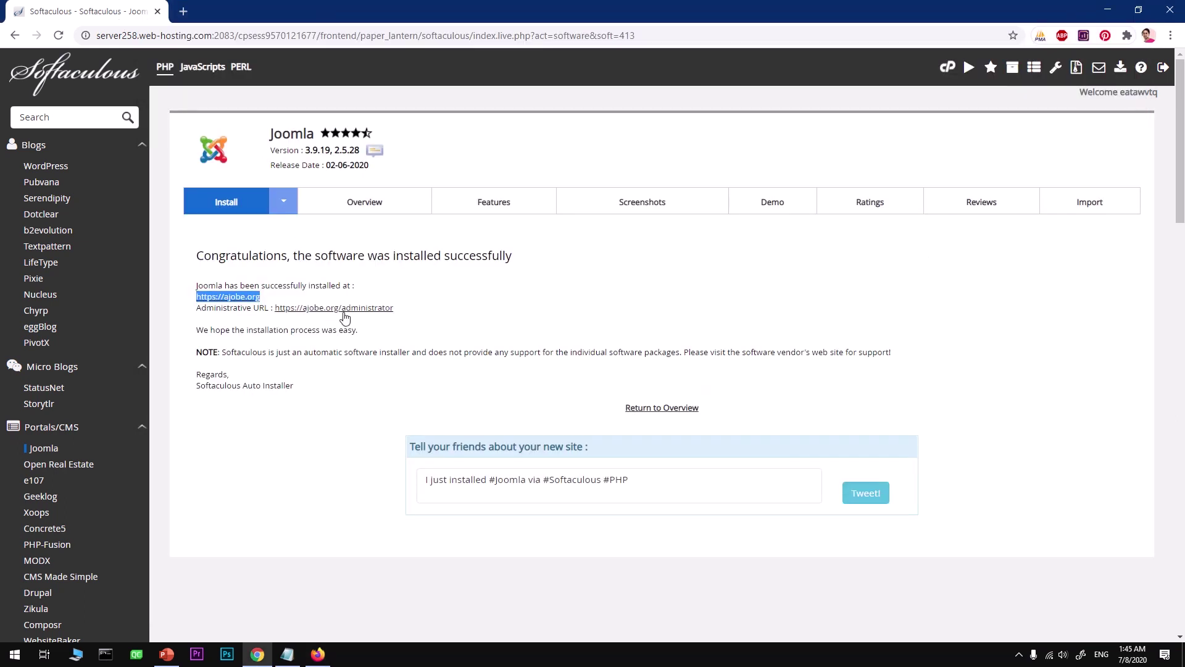
# Load the ajobe.org/administrator login page in Firefox.
pyautogui.click(317, 655)
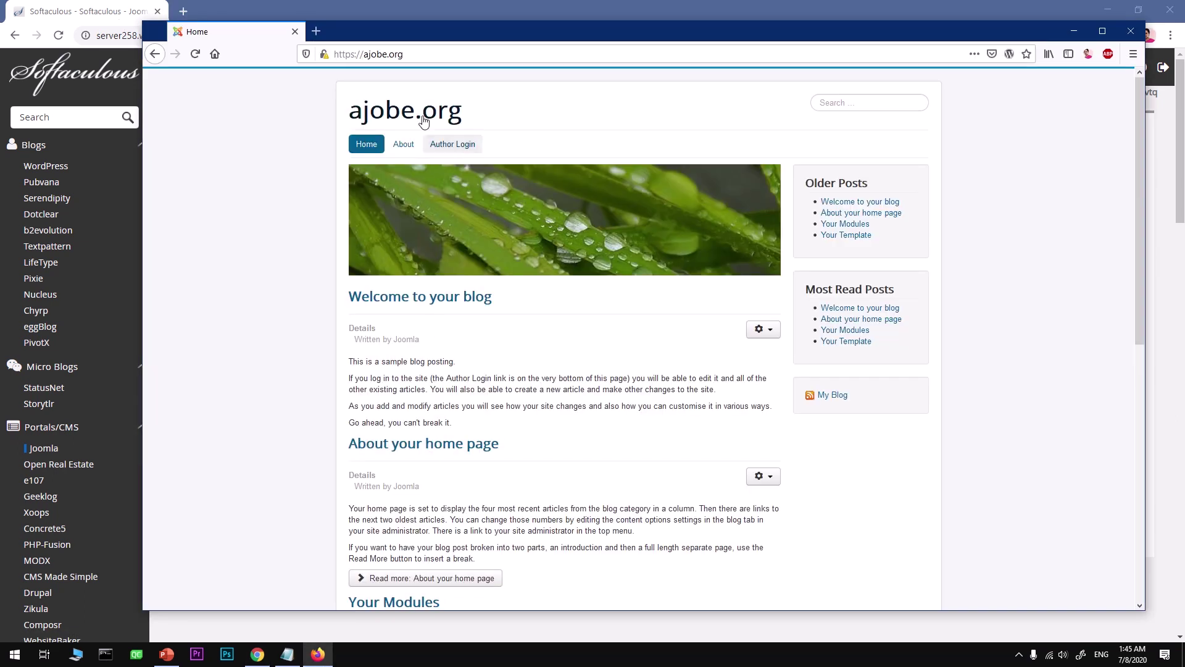
pyautogui.click(437, 54)
pyautogui.click(437, 54)
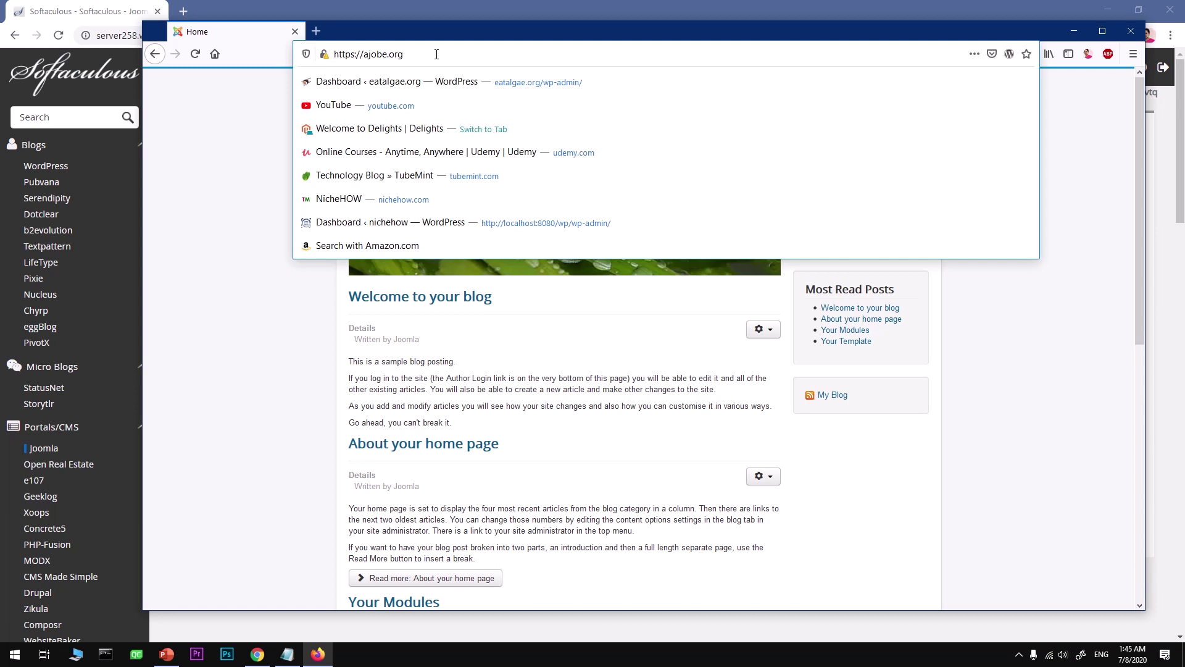
pyautogui.write('/admin/')
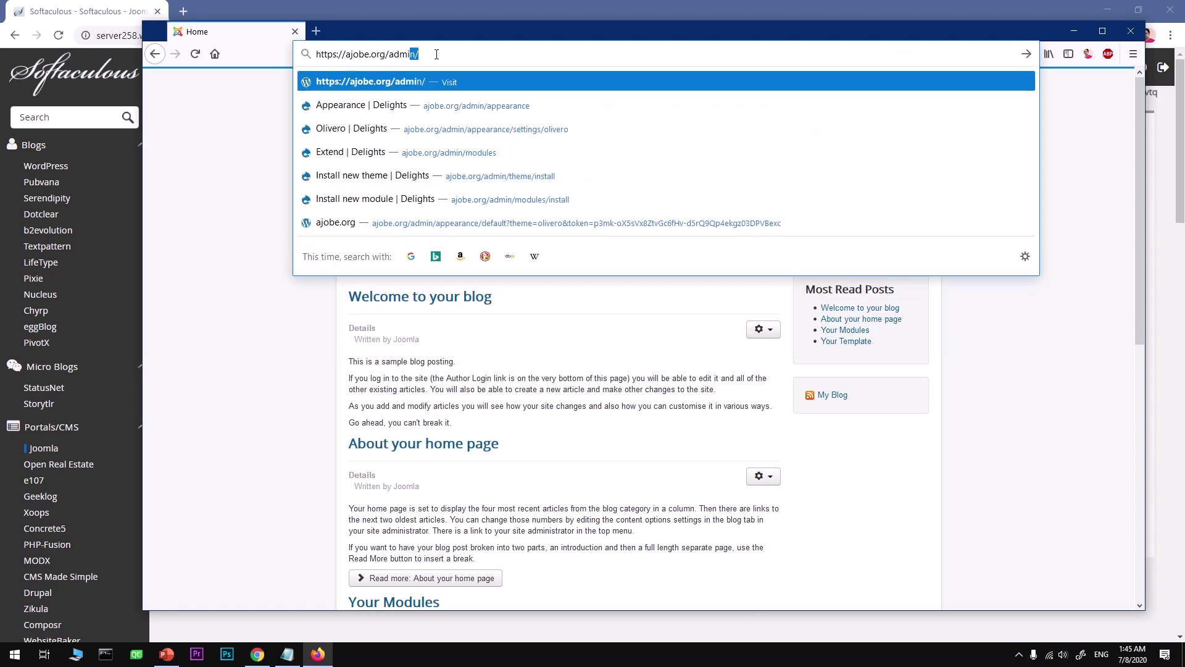
pyautogui.write('tra')
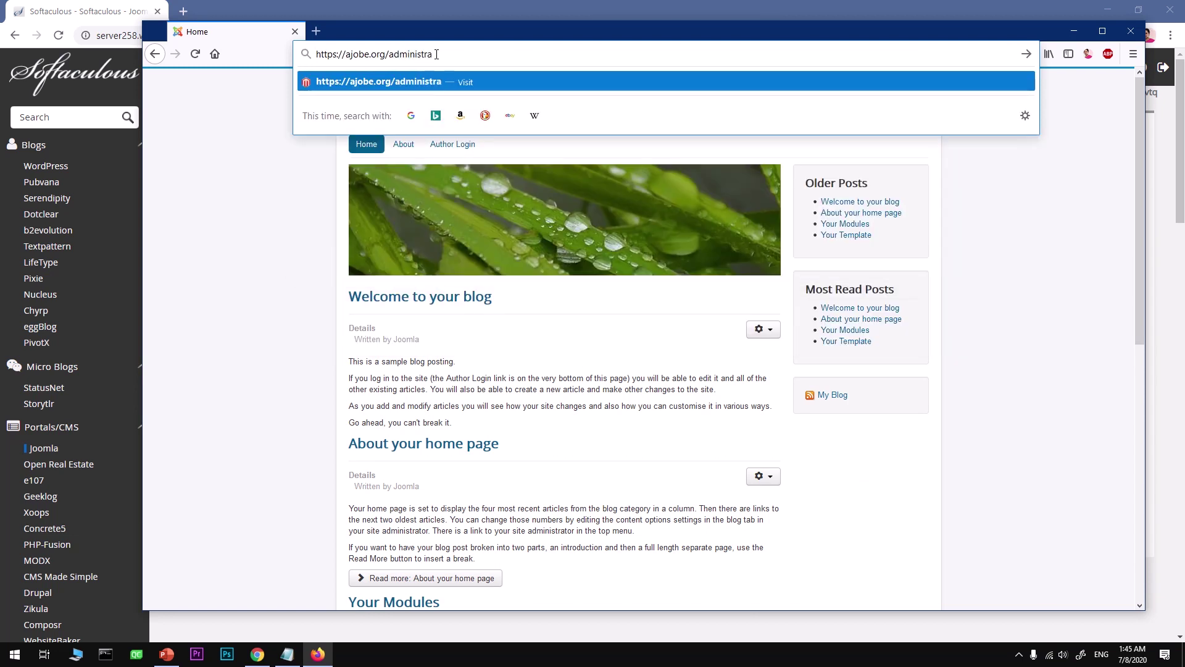
pyautogui.write('tor')
pyautogui.press('Return')
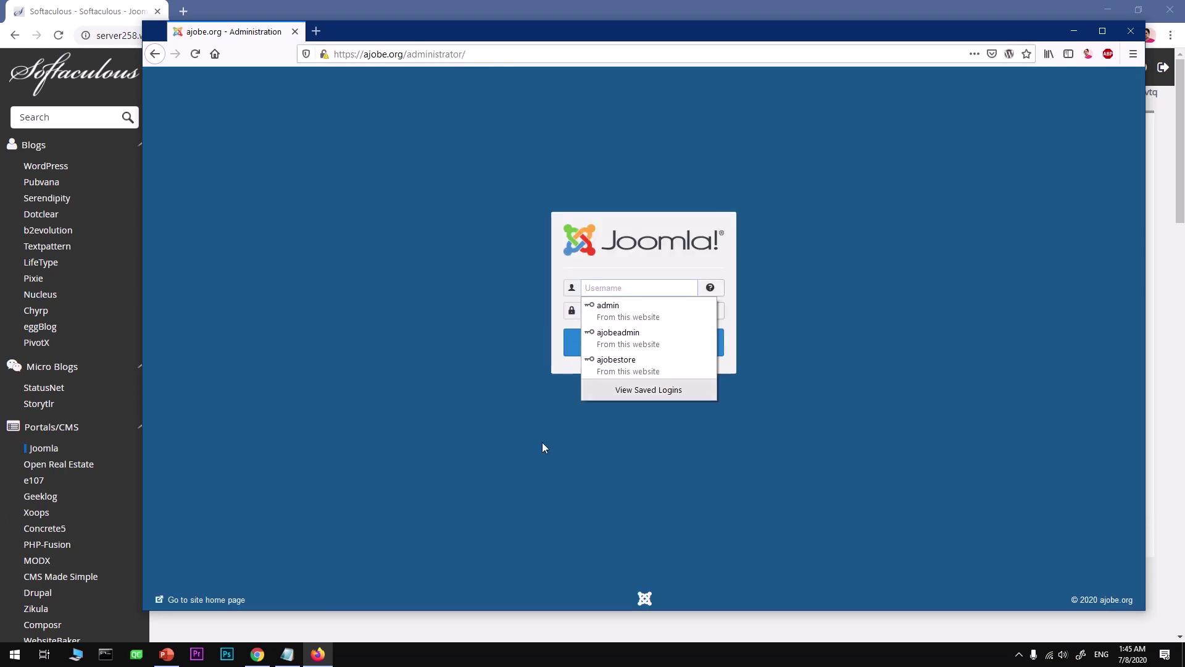
# Log in with the saved admin username and the password copied from Notepad, updating the stored login.
pyautogui.click(615, 341)
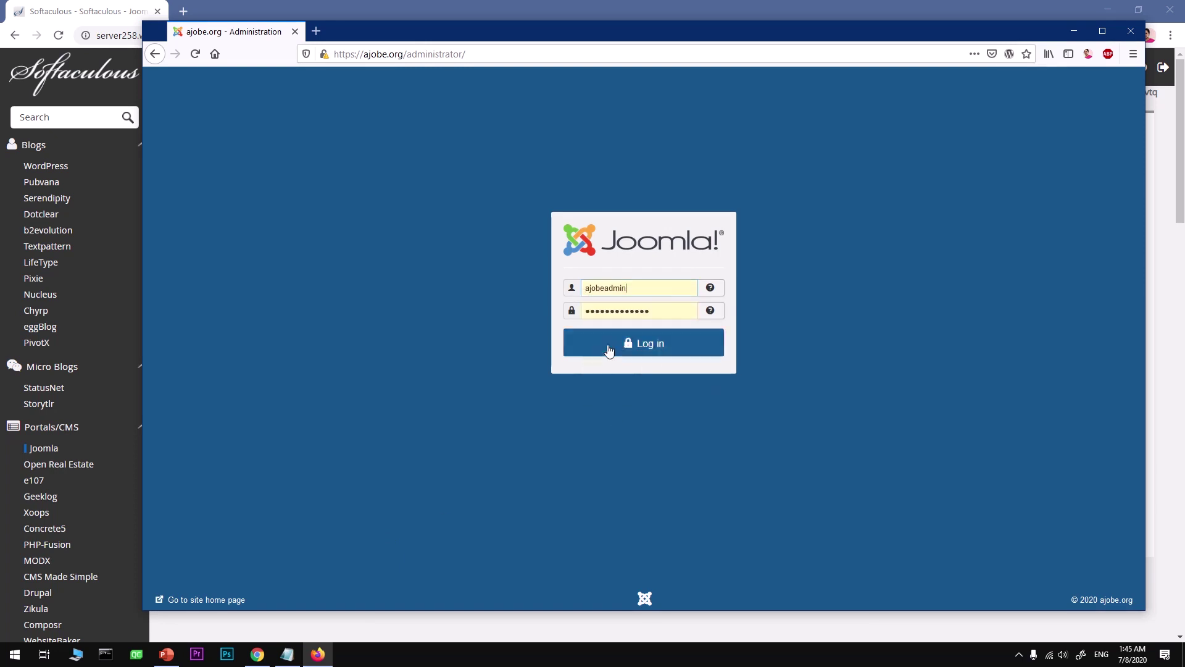
pyautogui.click(287, 654)
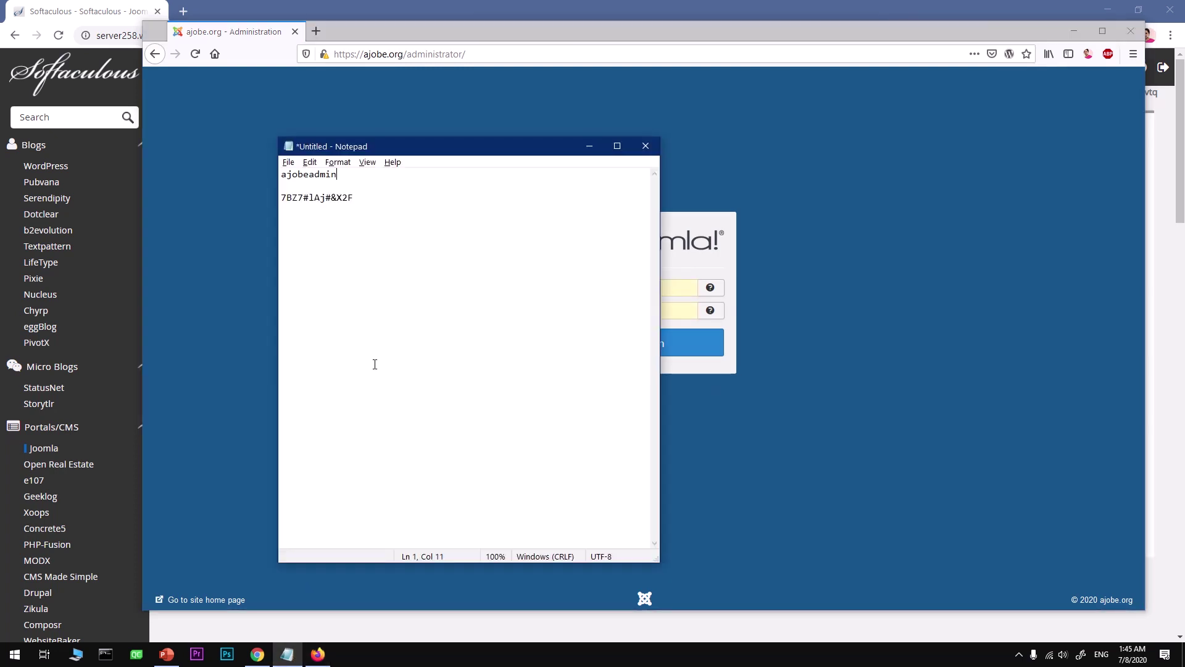
pyautogui.moveTo(366, 196); pyautogui.dragTo(269, 201)
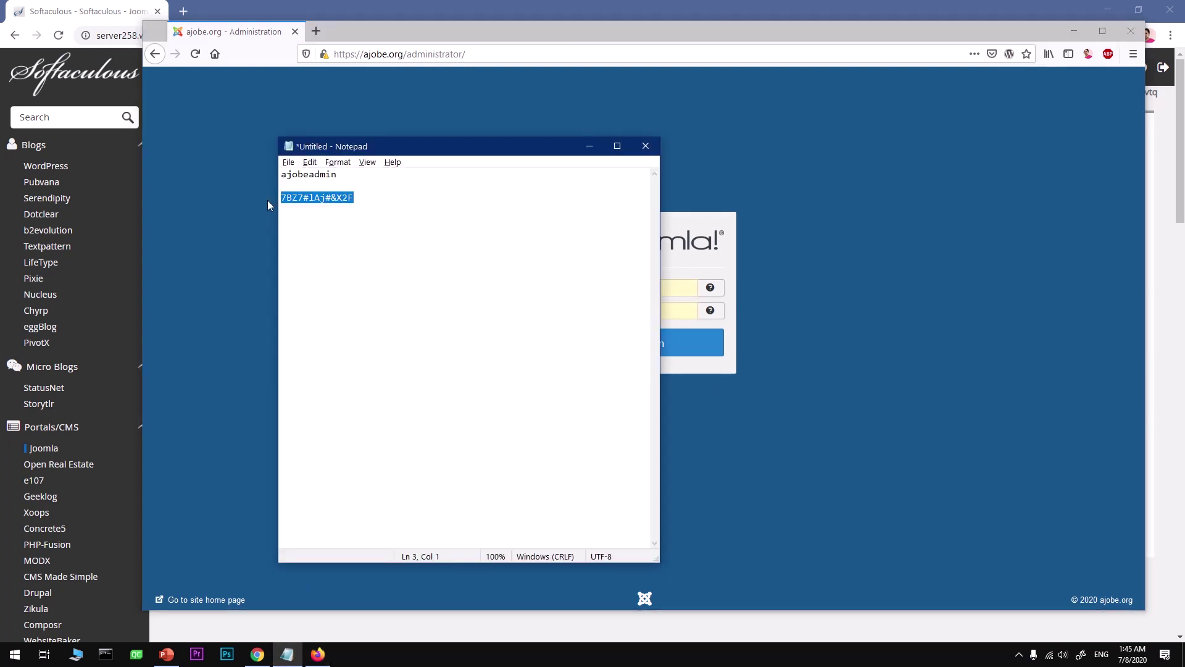
pyautogui.click(819, 336)
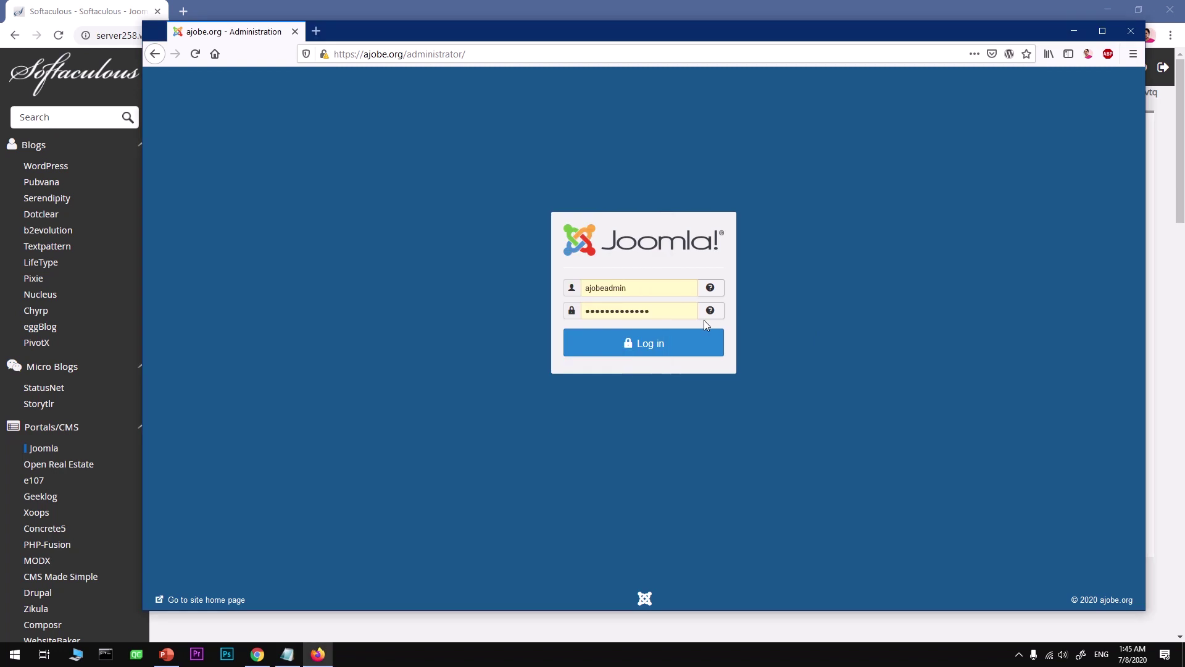
pyautogui.moveTo(682, 312); pyautogui.dragTo(547, 308)
pyautogui.hotkey('ctrl', 'v')
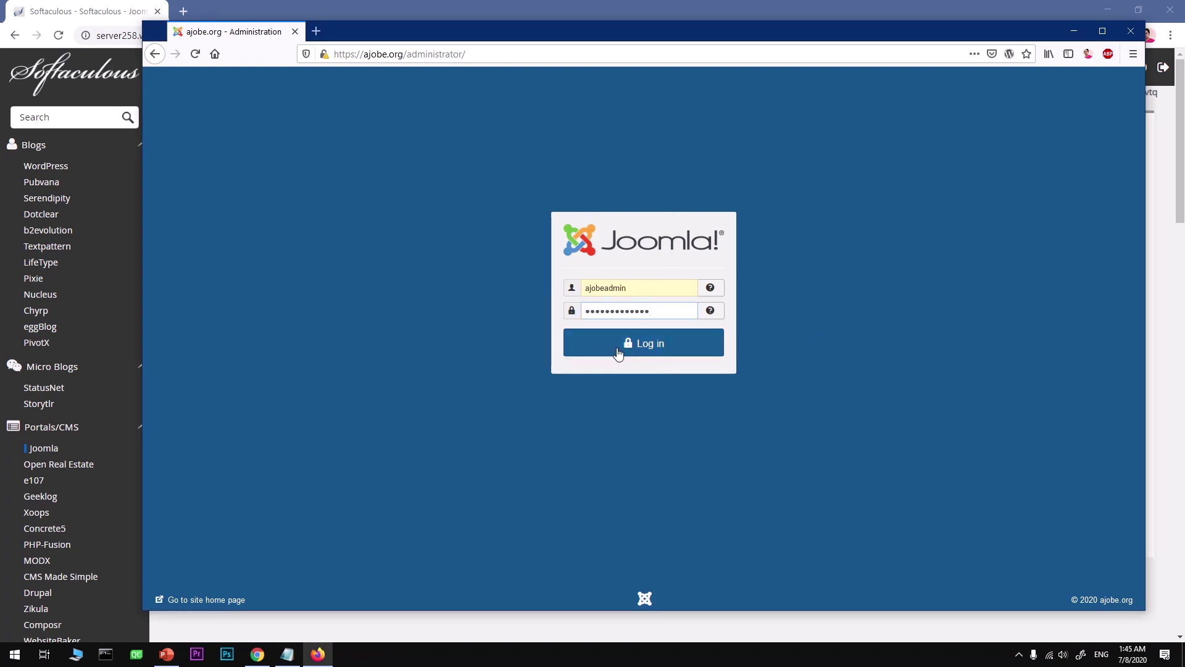
pyautogui.click(618, 350)
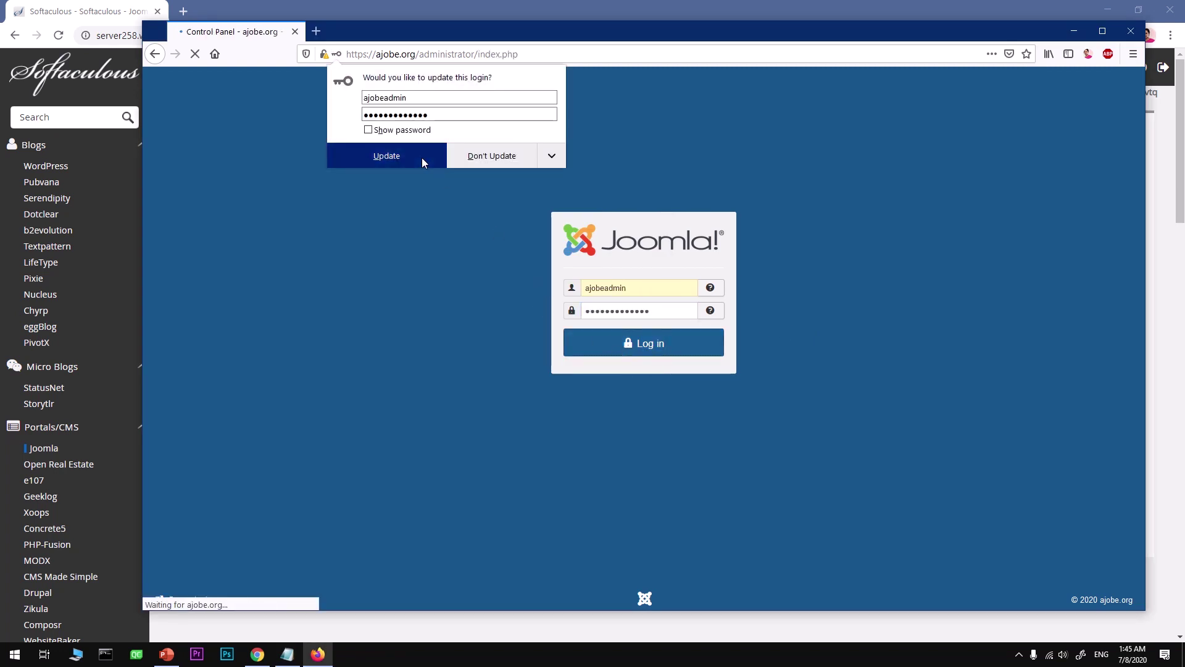
pyautogui.click(421, 157)
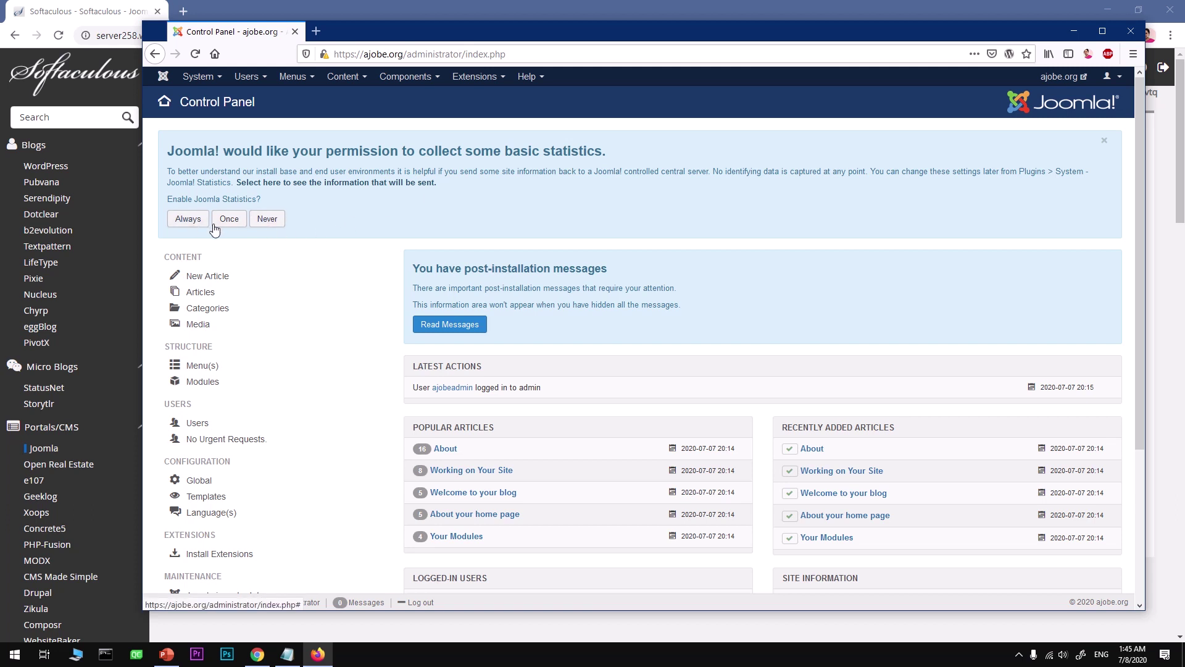
# Send statistics once to dismiss the prompt, then browse the Components, Extensions and Menus options.
pyautogui.click(226, 225)
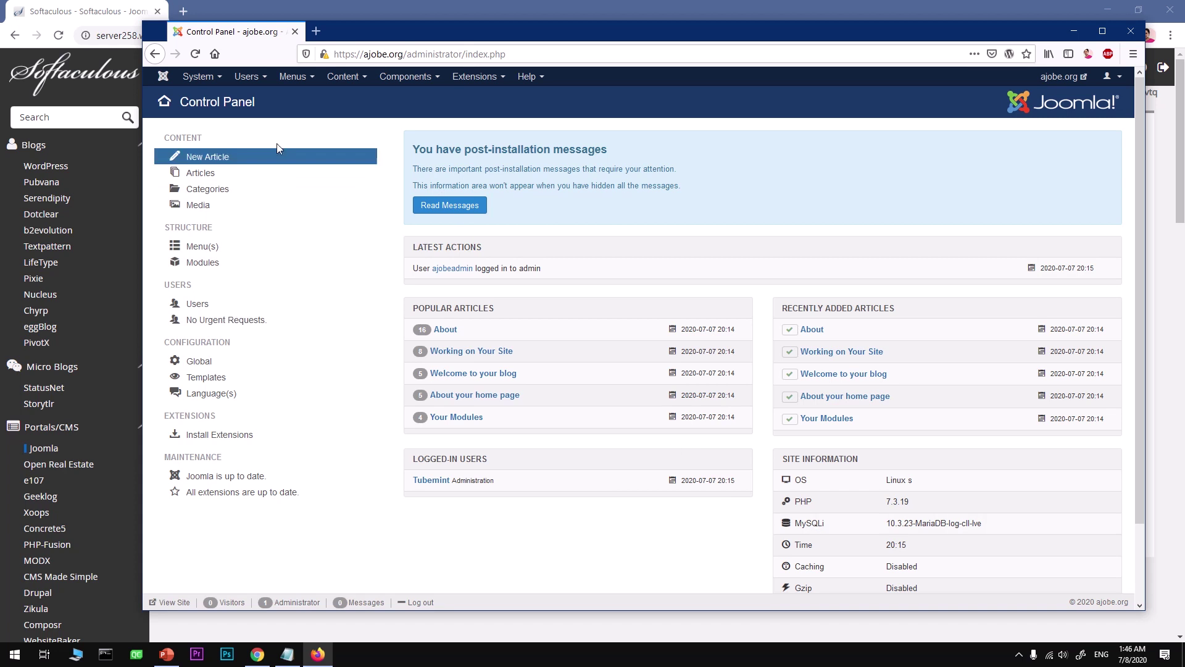
pyautogui.click(405, 77)
pyautogui.click(475, 79)
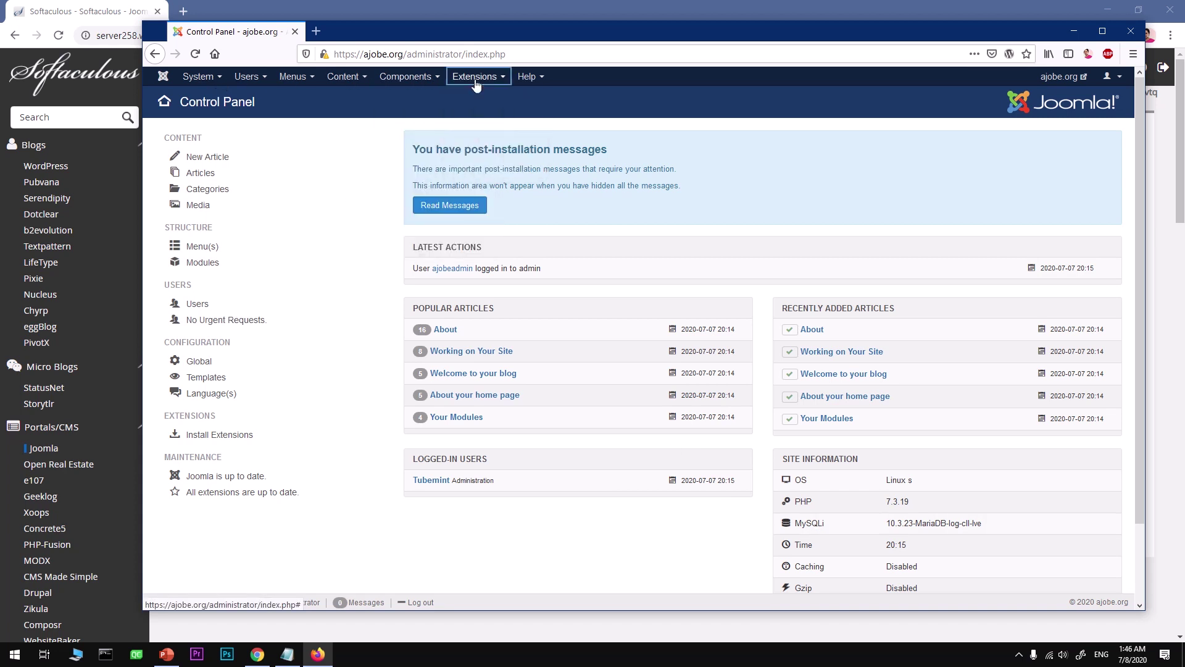
pyautogui.click(293, 76)
pyautogui.moveTo(302, 114)
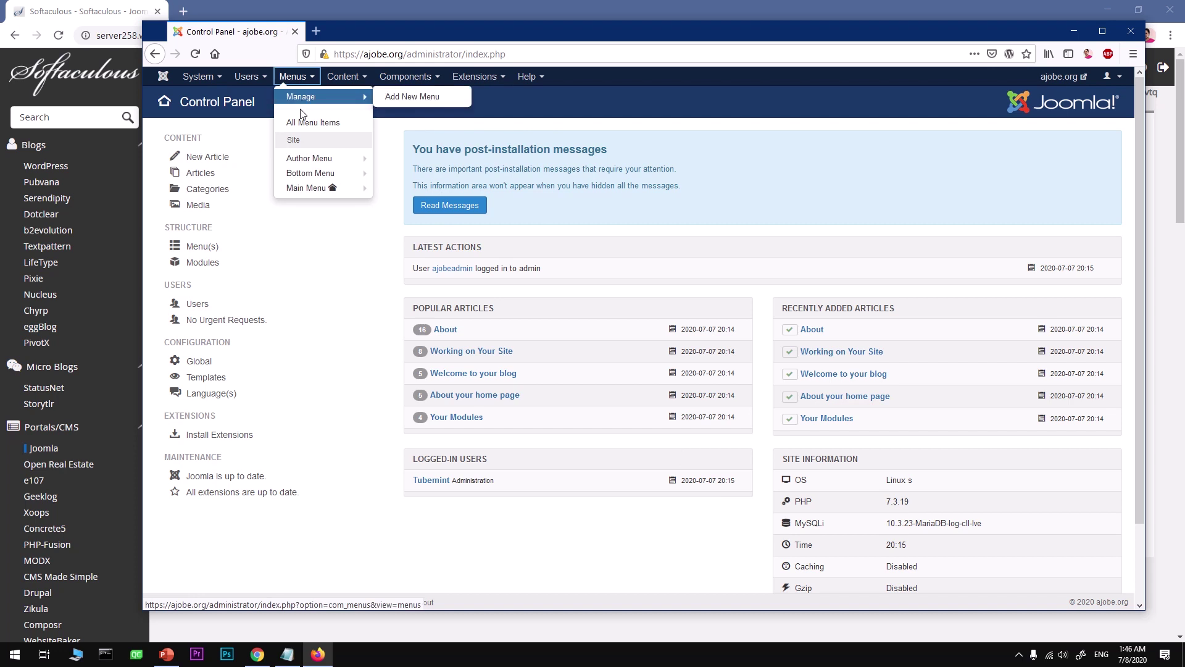